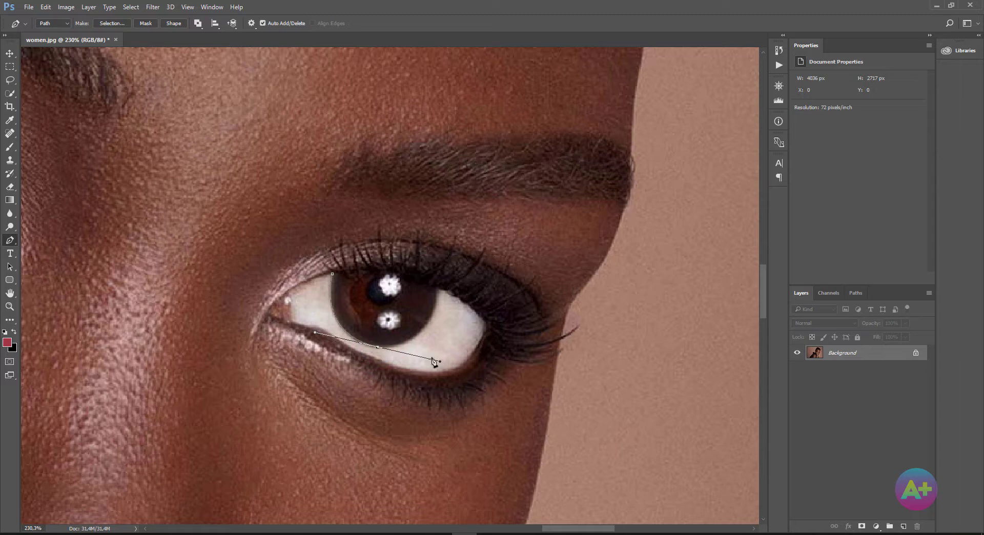
# Finish outlining the iris with the Pen tool, closing the path, and copy the selected iris area to a new layer
pyautogui.click(378, 346)
pyautogui.moveTo(439, 290); pyautogui.dragTo(450, 222)
pyautogui.click(439, 290)
pyautogui.moveTo(333, 274); pyautogui.dragTo(257, 291)
pyautogui.hotkey('ctrl', 'Return')
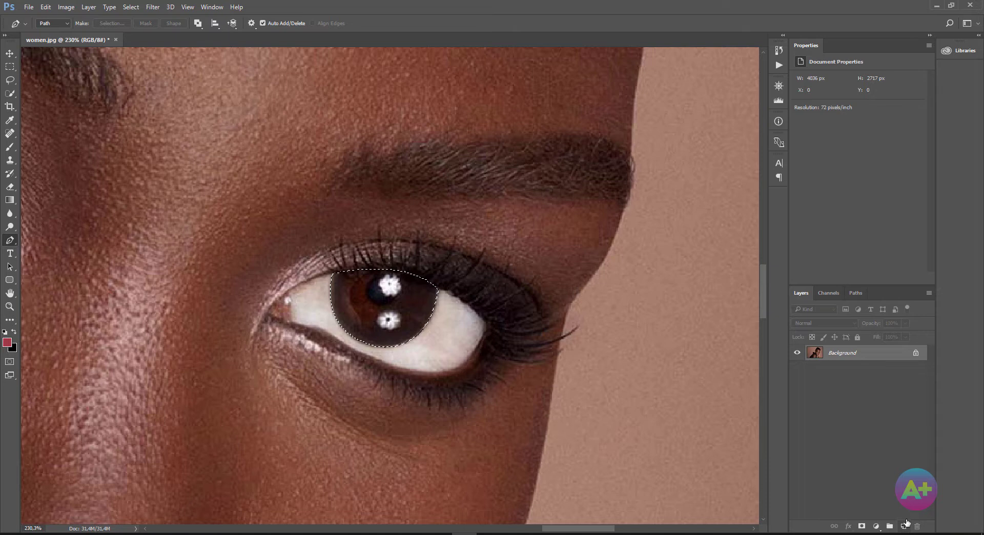
pyautogui.hotkey('ctrl', 'j')
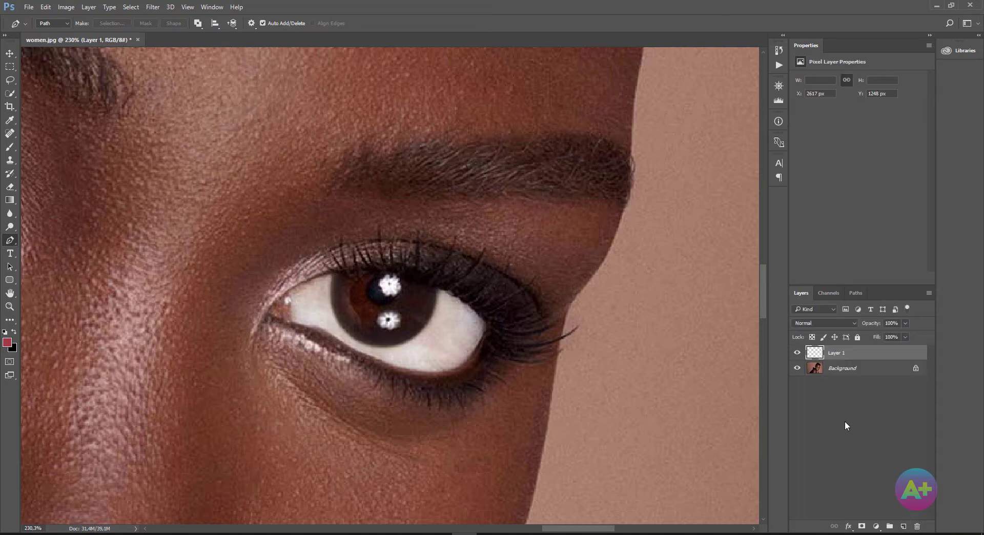
# Rename the new iris layer as eye and give it a red colour label
pyautogui.doubleClick(838, 353)
pyautogui.write('eye')
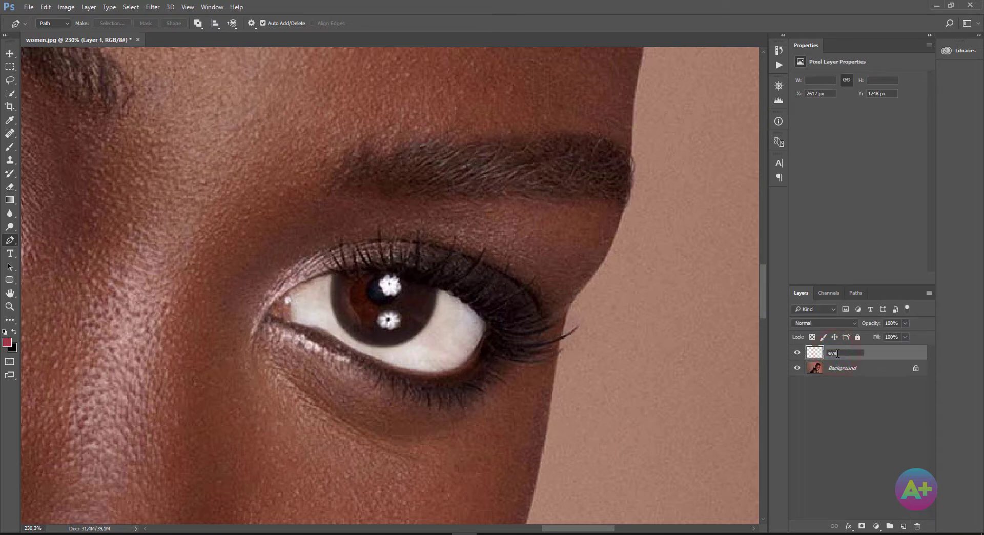
pyautogui.press('Return')
pyautogui.rightClick(798, 358)
pyautogui.click(828, 397)
# Trace the upper lip's outer edge with the Pen tool from one mouth corner around to the other
pyautogui.hotkey('ctrl', '0')
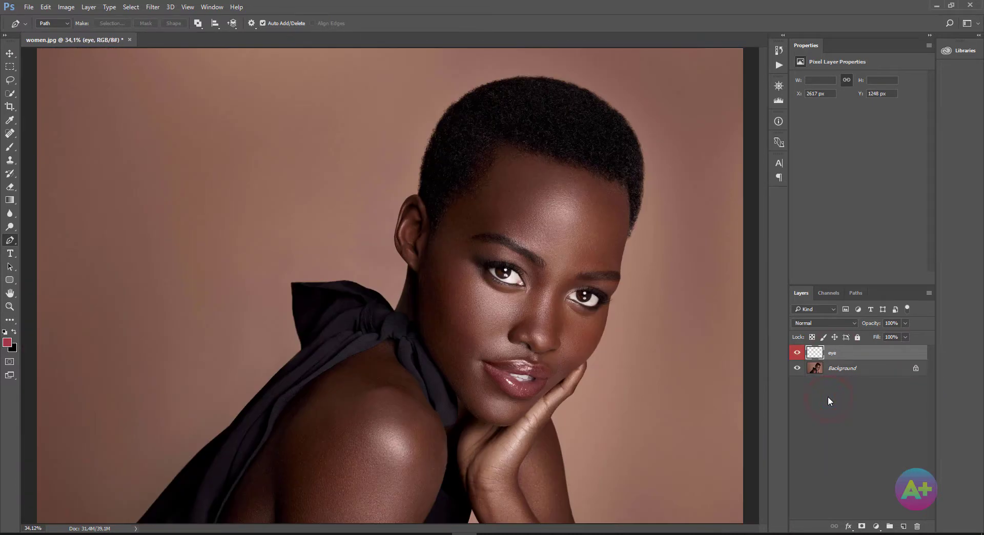
pyautogui.scroll(5, 518, 395)
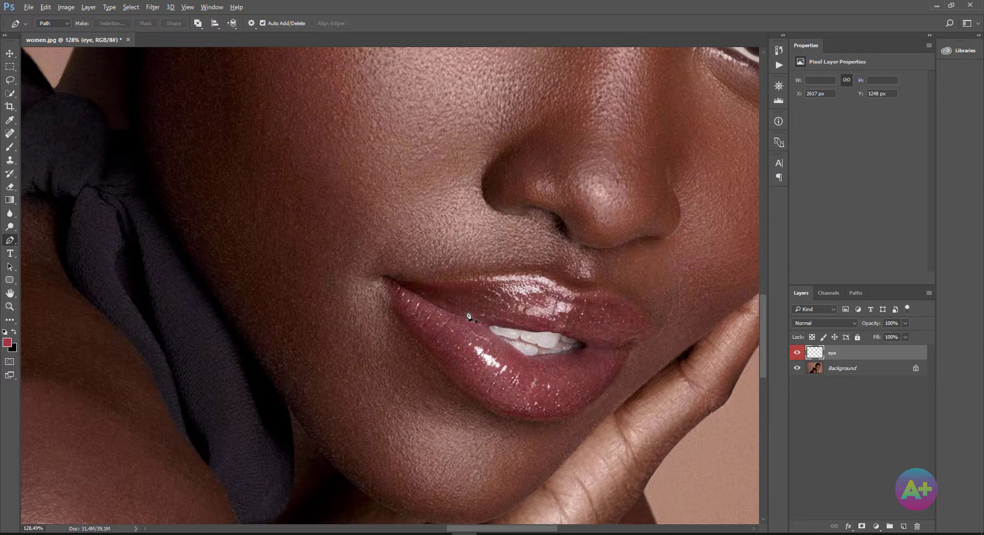
pyautogui.click(385, 276)
pyautogui.click(399, 281)
pyautogui.click(454, 280)
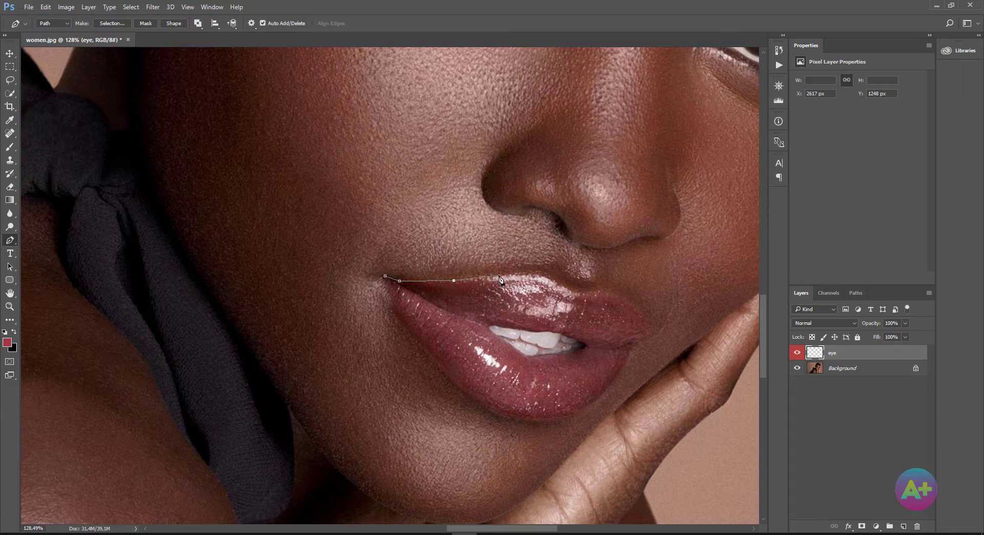
pyautogui.moveTo(569, 285); pyautogui.dragTo(604, 285)
pyautogui.keyDown('alt'); pyautogui.click(570, 286); pyautogui.keyUp('alt')
pyautogui.keyDown('alt'); pyautogui.click(591, 290); pyautogui.keyUp('alt')
pyautogui.moveTo(649, 336); pyautogui.dragTo(651, 378)
pyautogui.keyDown('alt'); pyautogui.click(649, 336); pyautogui.keyUp('alt')
pyautogui.click(632, 343)
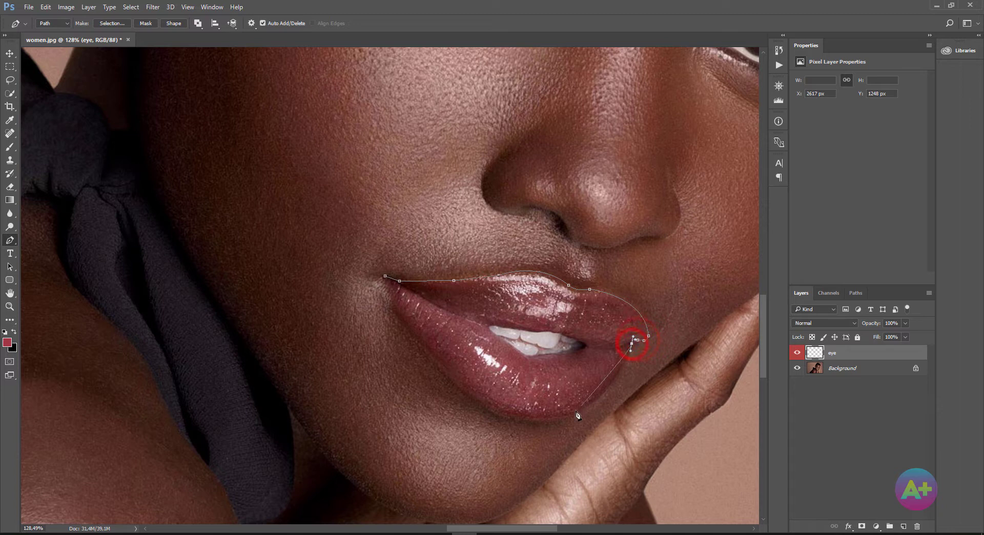
# Continue the path along the lower lip's outer edge and close it at the starting mouth corner
pyautogui.moveTo(571, 416); pyautogui.dragTo(518, 444)
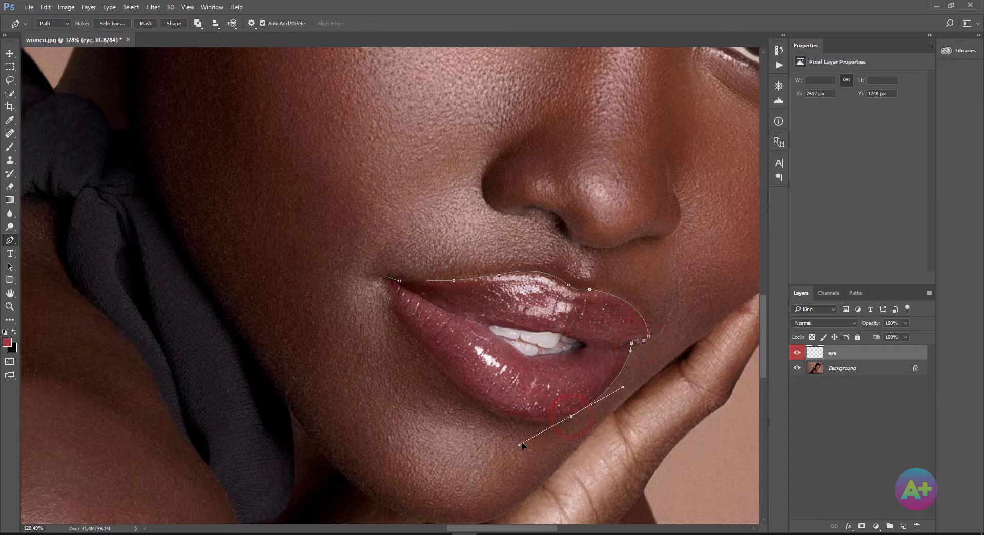
pyautogui.moveTo(429, 353)
pyautogui.mouseDown()
pyautogui.moveTo(390, 282)
pyautogui.moveTo(396, 270)
pyautogui.moveTo(387, 277)
pyautogui.moveTo(385, 268)
pyautogui.mouseUp()
pyautogui.keyDown('alt'); pyautogui.click(429, 353); pyautogui.keyUp('alt')
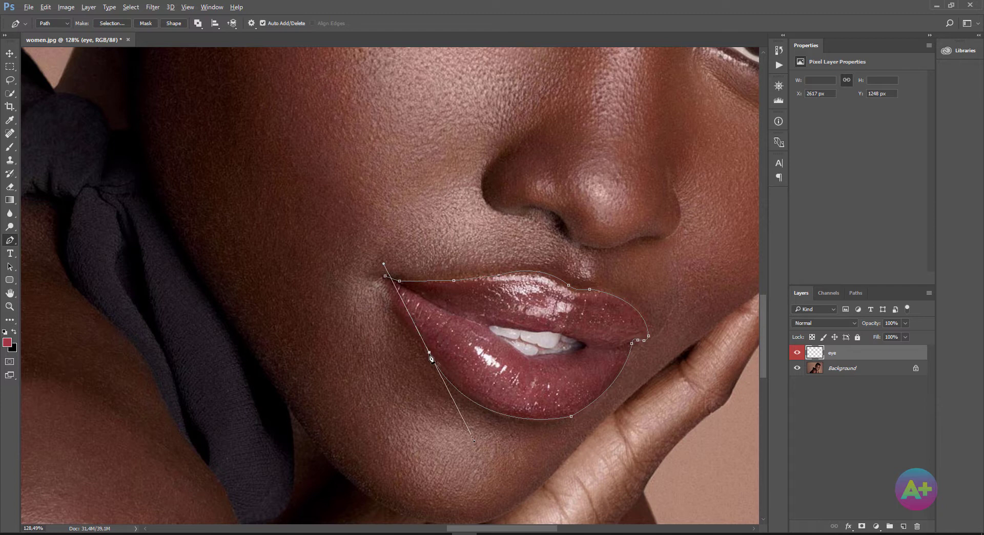
pyautogui.click(403, 324)
pyautogui.click(385, 277)
# Trace a closed path around the teeth between the lips and convert both paths into a selection of the lips without the teeth
pyautogui.scroll(2, 487, 337)
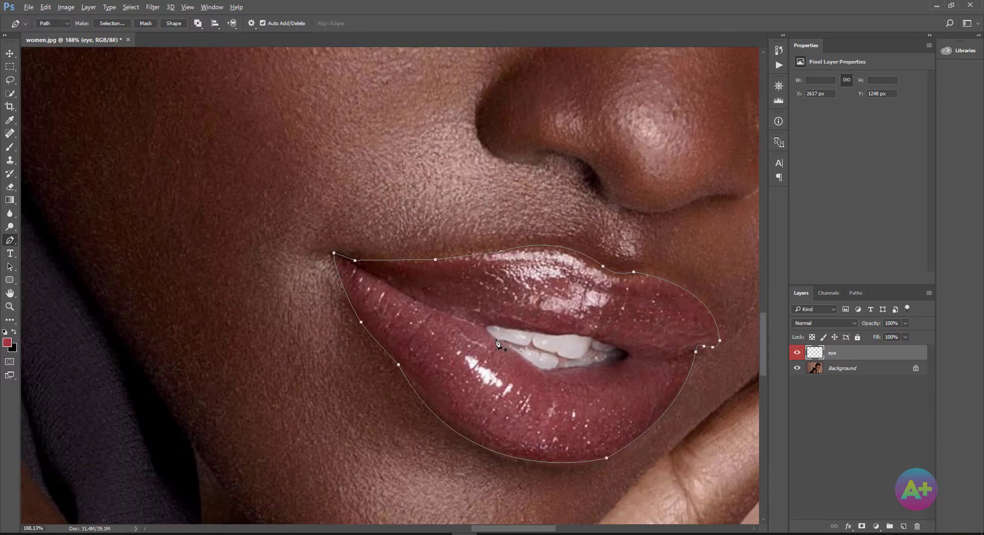
pyautogui.click(487, 326)
pyautogui.click(495, 326)
pyautogui.click(506, 330)
pyautogui.click(552, 335)
pyautogui.click(564, 334)
pyautogui.click(571, 333)
pyautogui.click(576, 333)
pyautogui.click(594, 337)
pyautogui.click(605, 342)
pyautogui.click(616, 347)
pyautogui.click(622, 351)
pyautogui.click(627, 356)
pyautogui.click(625, 359)
pyautogui.click(615, 363)
pyautogui.click(576, 367)
pyautogui.click(558, 371)
pyautogui.click(547, 368)
pyautogui.click(529, 363)
pyautogui.click(487, 328)
pyautogui.hotkey('ctrl', 'Return')
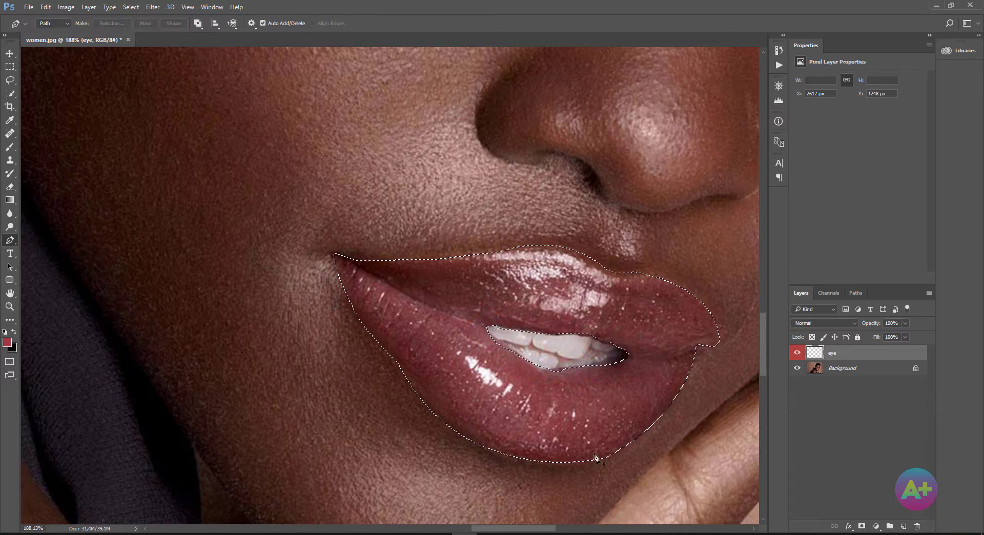
# Copy the selected lips from the Background to a new layer and give that layer a yellow colour label
pyautogui.hotkey('ctrl', '0')
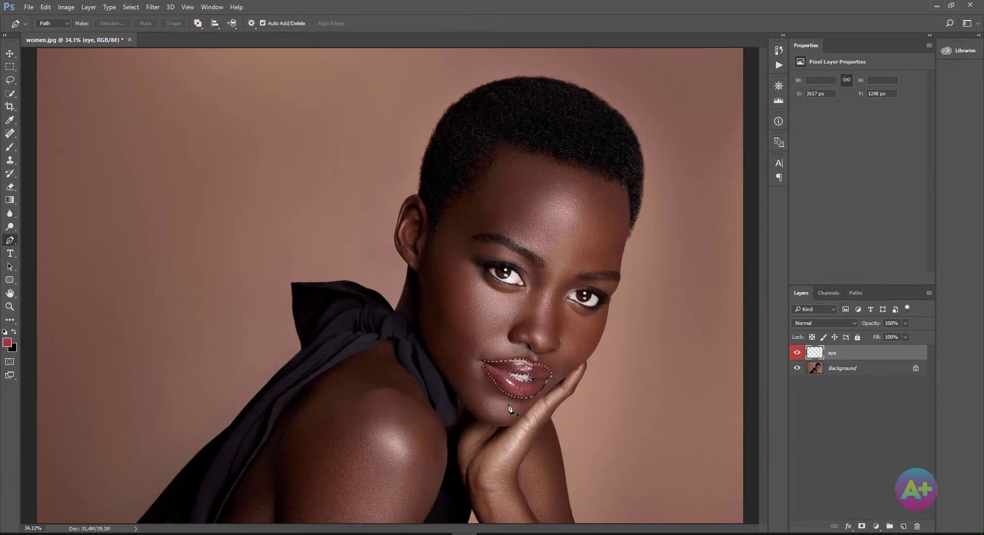
pyautogui.click(866, 368)
pyautogui.hotkey('ctrl', 'j')
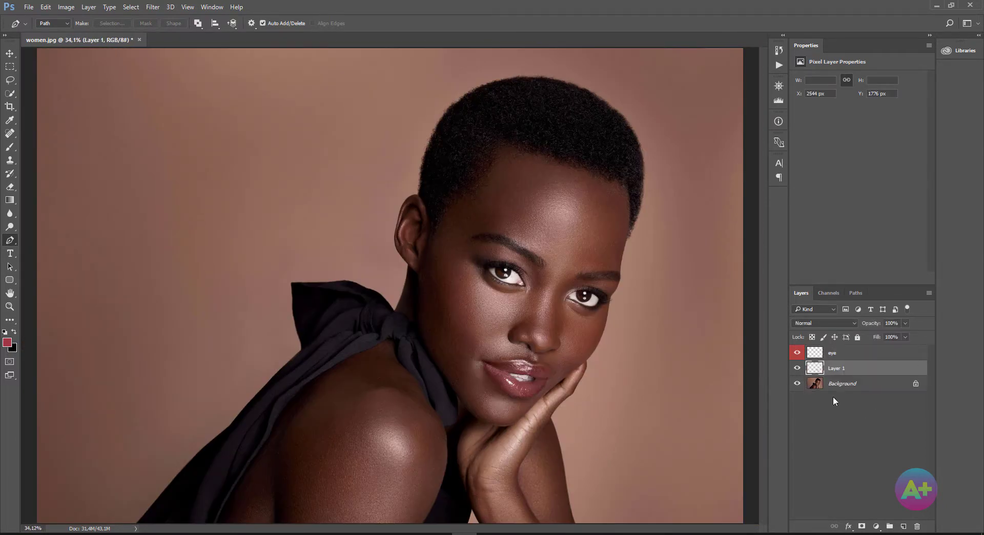
pyautogui.rightClick(796, 369)
pyautogui.click(813, 434)
# Add a Levels adjustment masked to the eye layer's outline, with input levels 1, 1.04 and 159
pyautogui.click(845, 359)
pyautogui.keyDown('ctrl'); pyautogui.click(815, 352); pyautogui.keyUp('ctrl')
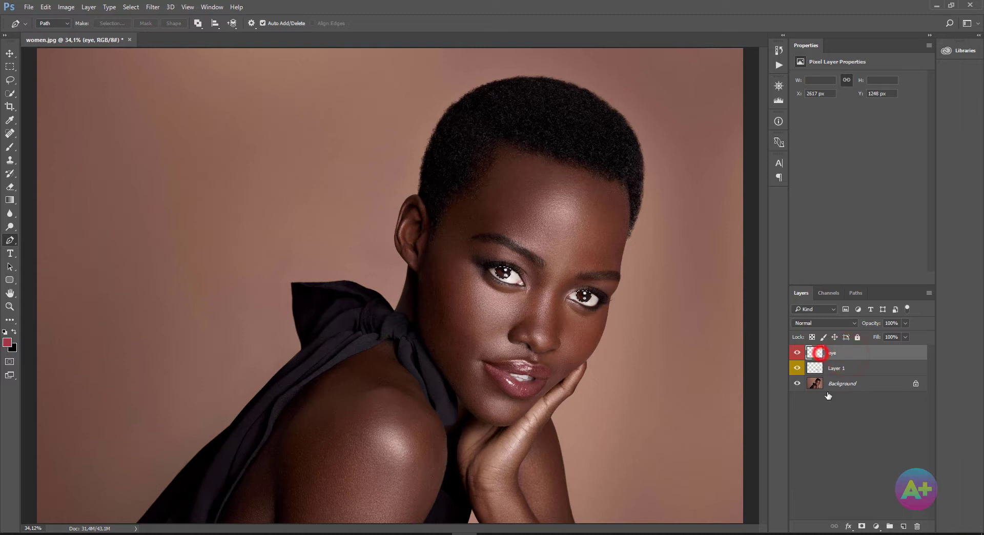
pyautogui.click(877, 527)
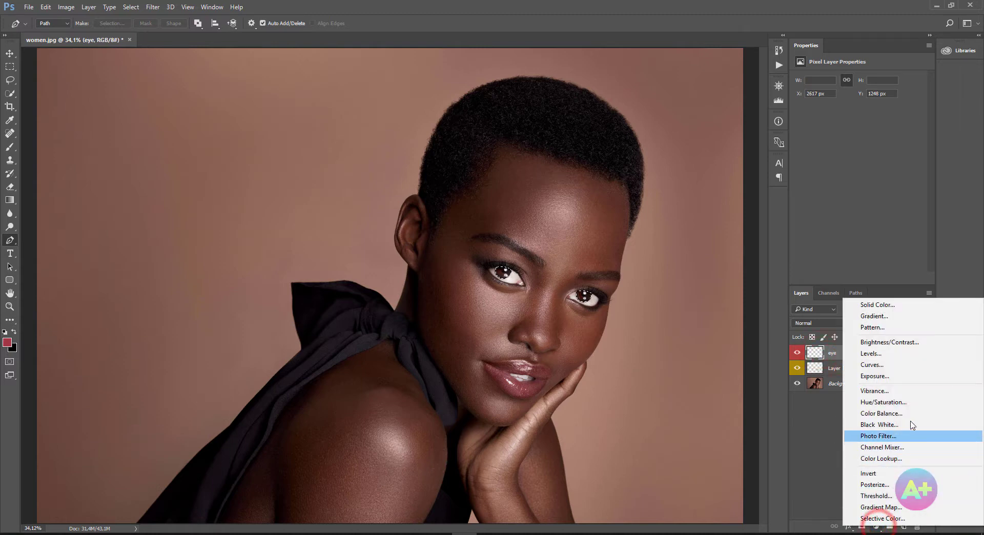
pyautogui.click(896, 354)
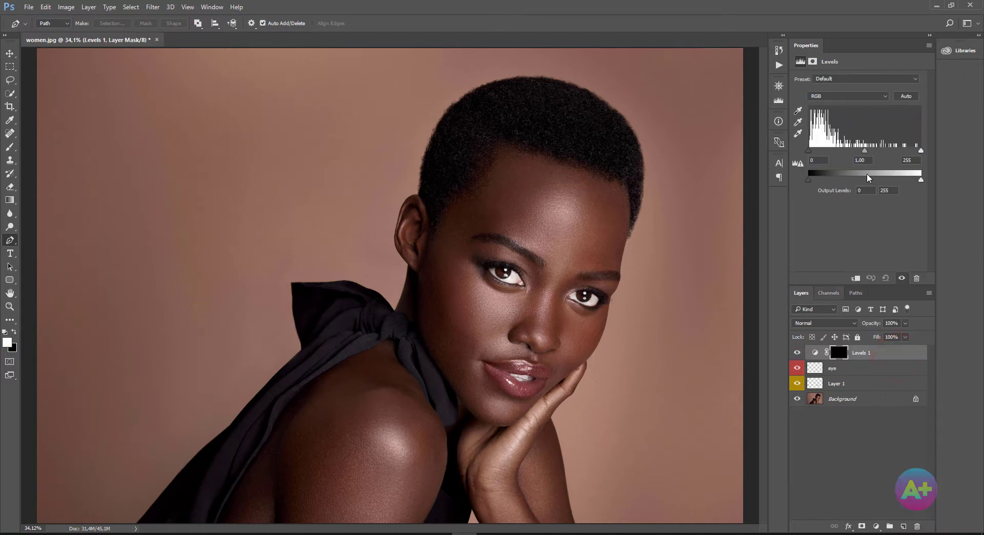
pyautogui.moveTo(866, 152)
pyautogui.mouseDown()
pyautogui.moveTo(900, 152)
pyautogui.moveTo(870, 154)
pyautogui.mouseUp()
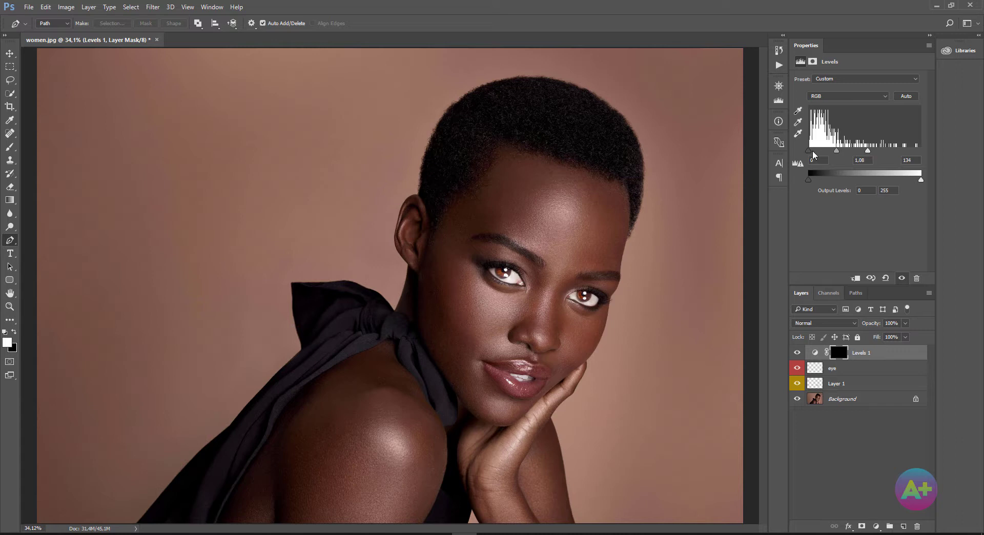
pyautogui.moveTo(810, 152)
pyautogui.mouseDown()
pyautogui.moveTo(842, 153)
pyautogui.moveTo(809, 151)
pyautogui.mouseUp()
pyautogui.moveTo(870, 152); pyautogui.dragTo(879, 151)
# Add a Hue/Saturation adjustment masked to the irises, with Hue +180, Saturation -77 and Lightness +2
pyautogui.keyDown('ctrl'); pyautogui.click(815, 368); pyautogui.keyUp('ctrl')
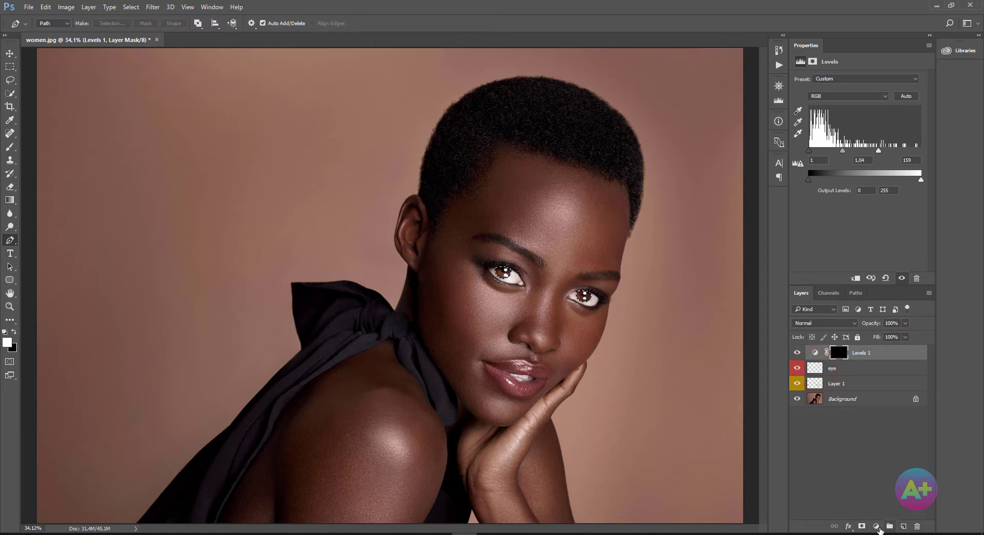
pyautogui.click(877, 527)
pyautogui.click(883, 403)
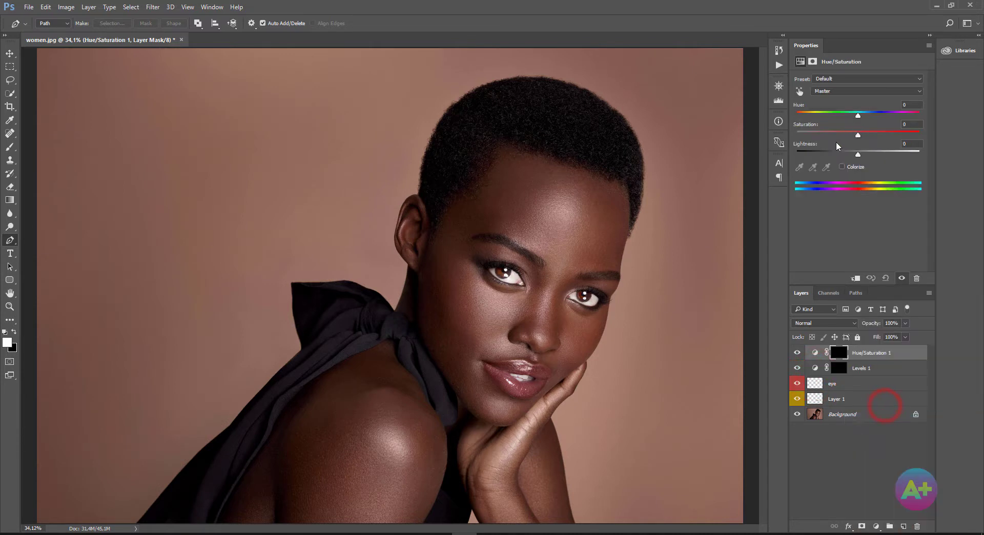
pyautogui.moveTo(858, 113); pyautogui.dragTo(871, 121)
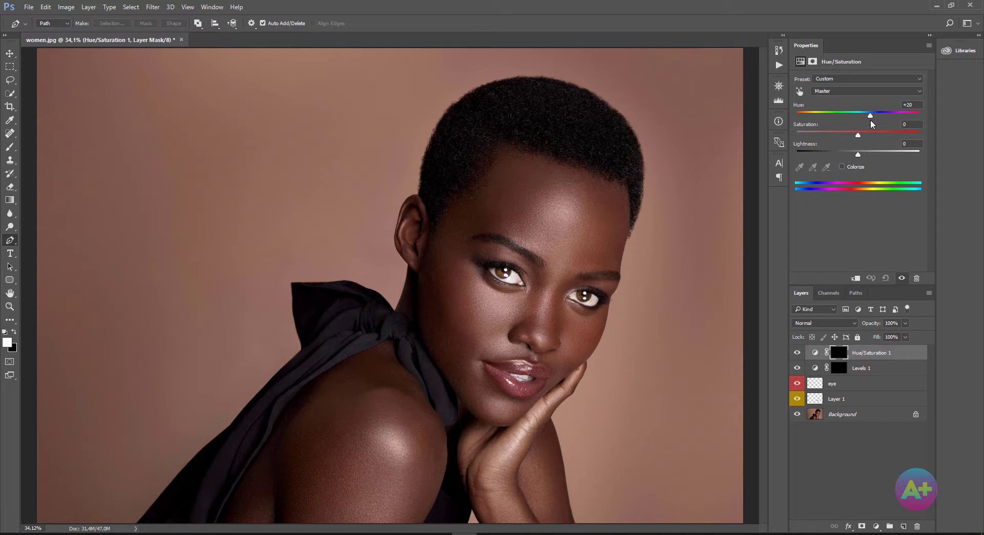
pyautogui.moveTo(870, 120); pyautogui.dragTo(921, 134)
pyautogui.moveTo(859, 139); pyautogui.dragTo(820, 134)
pyautogui.moveTo(858, 154); pyautogui.dragTo(858, 158)
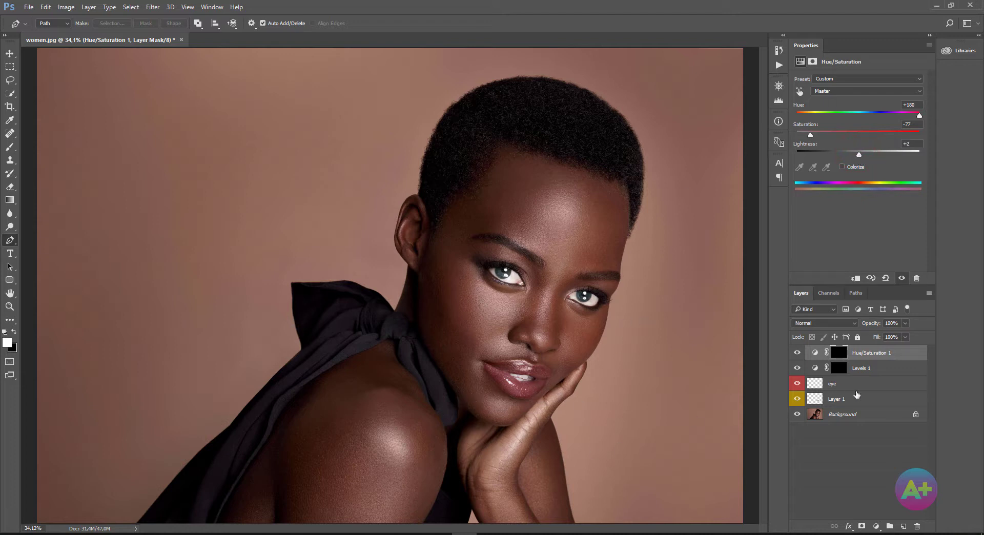
# Add a Color Balance adjustment masked to the lips, with midtones Cyan–Red at +63 and Magenta–Green at -16
pyautogui.click(829, 404)
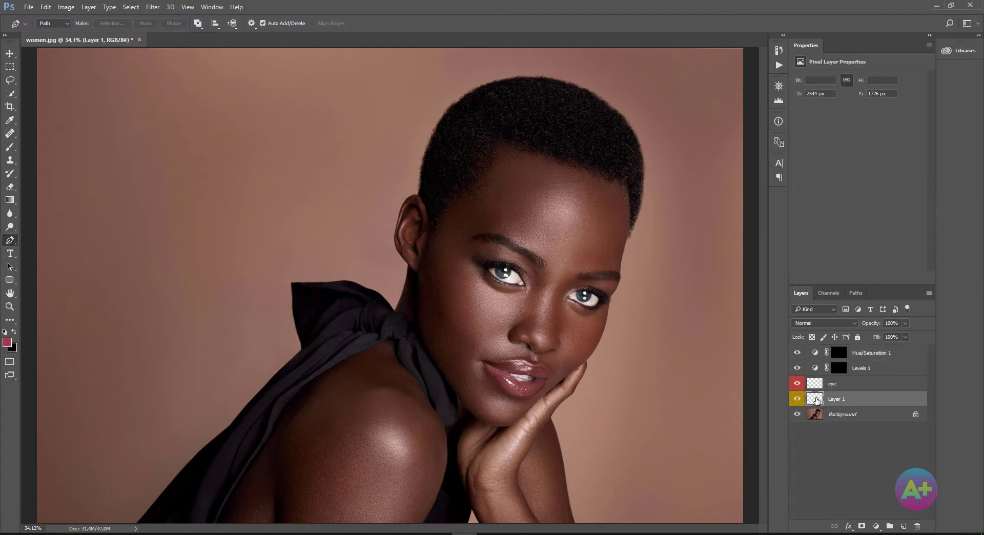
pyautogui.keyDown('ctrl'); pyautogui.click(816, 400); pyautogui.keyUp('ctrl')
pyautogui.click(877, 526)
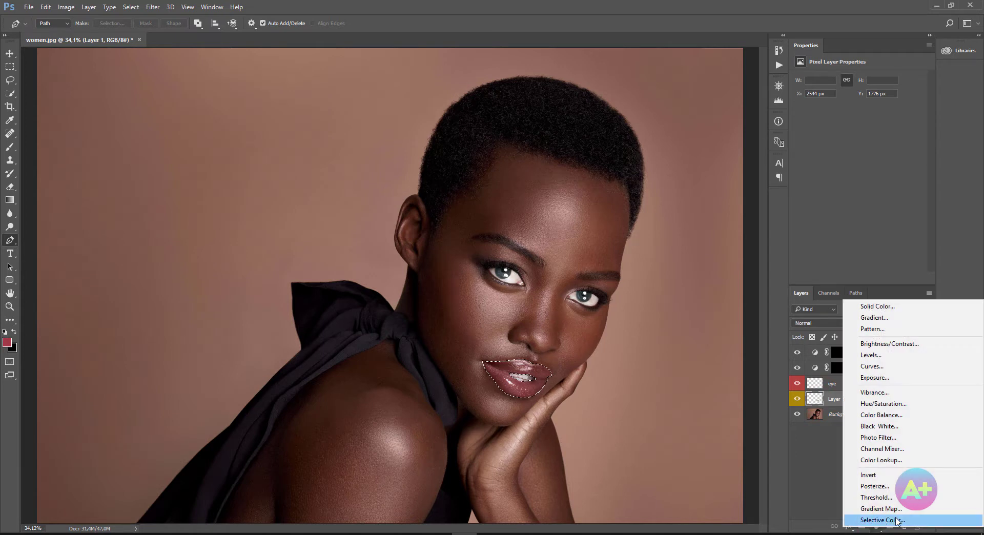
pyautogui.click(882, 414)
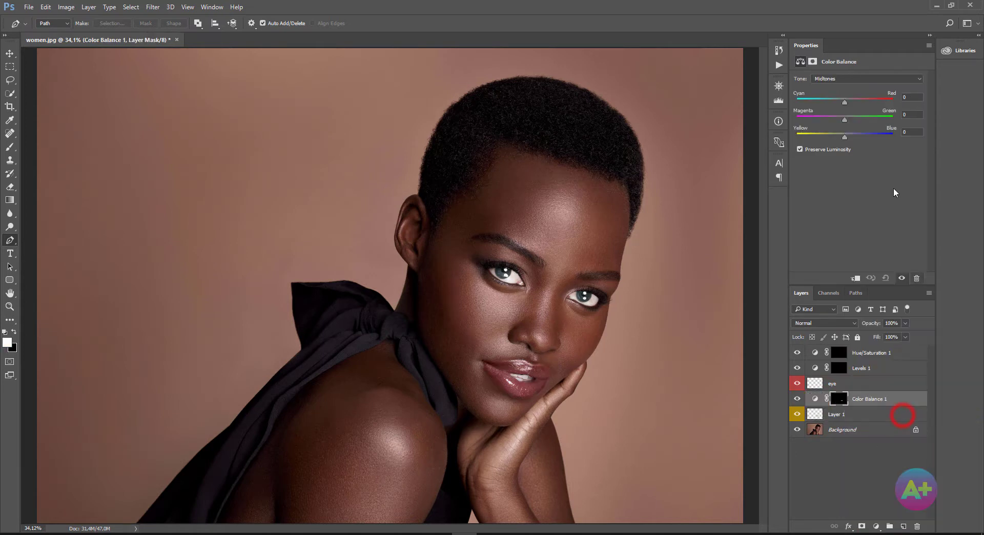
pyautogui.moveTo(848, 102); pyautogui.dragTo(879, 102)
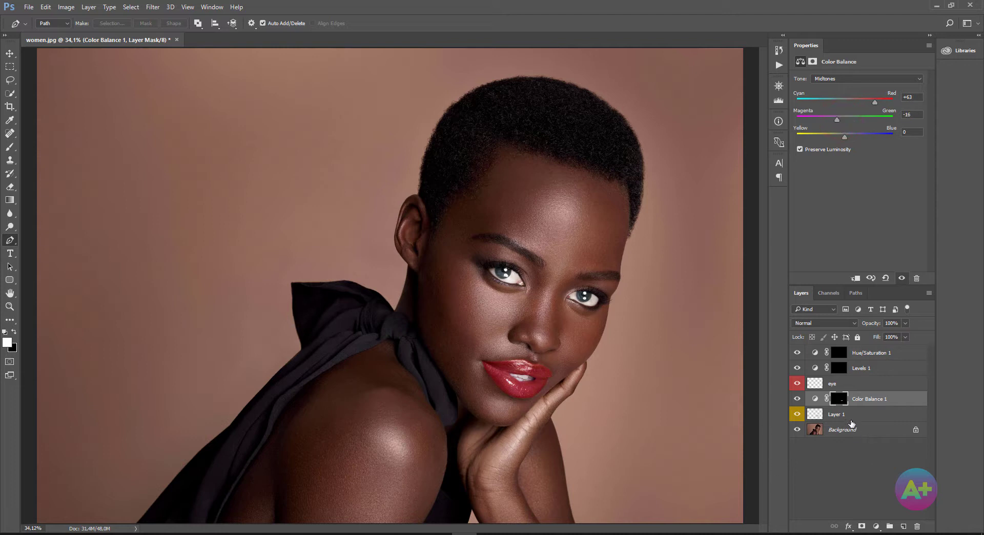
# Add a Hue/Saturation adjustment masked to the lips, with Hue -8 and Saturation -1 for a magenta-red tone
pyautogui.keyDown('ctrl'); pyautogui.click(839, 401); pyautogui.keyUp('ctrl')
pyautogui.click(879, 529)
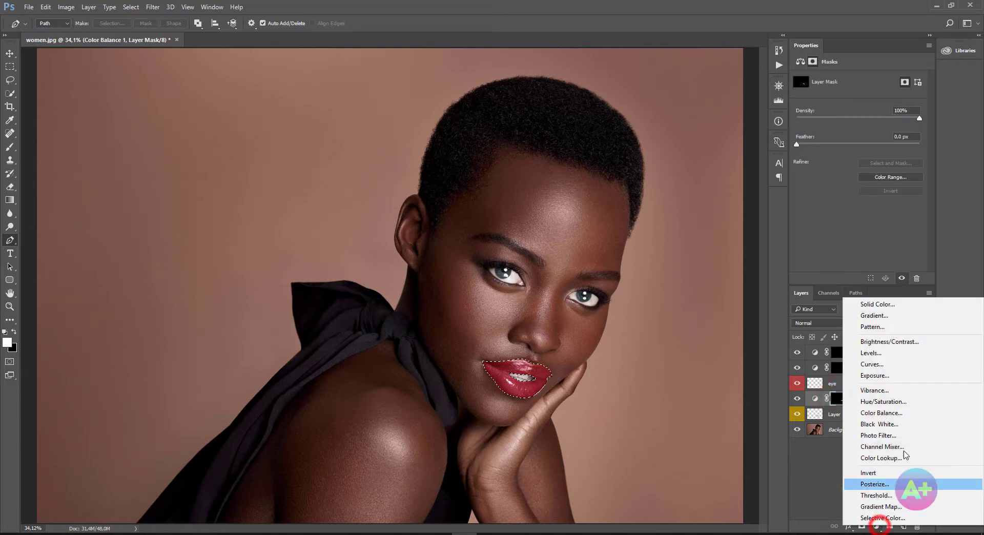
pyautogui.click(900, 400)
pyautogui.moveTo(860, 116); pyautogui.dragTo(810, 113)
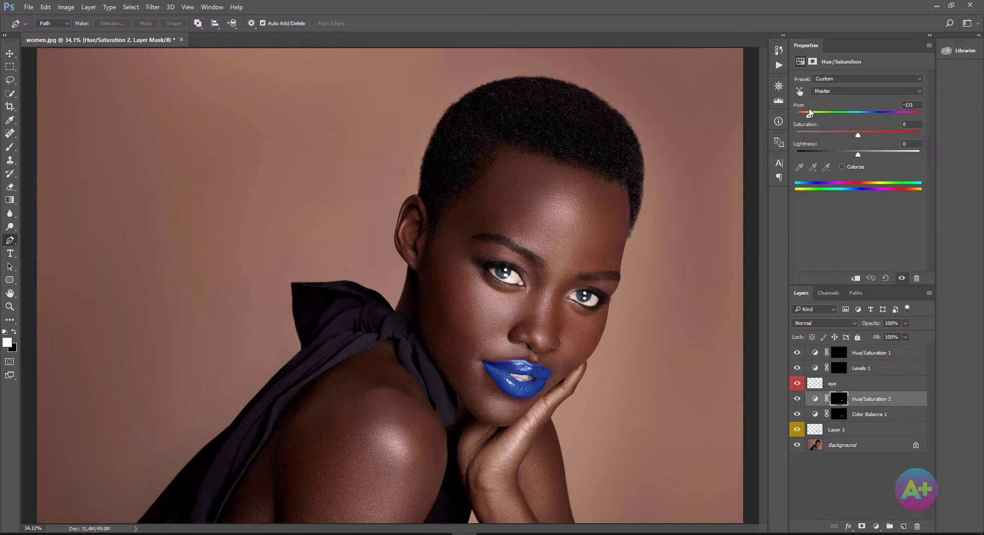
pyautogui.moveTo(858, 134)
pyautogui.mouseDown()
pyautogui.moveTo(827, 132)
pyautogui.moveTo(917, 134)
pyautogui.moveTo(853, 138)
pyautogui.mouseUp()
pyautogui.moveTo(809, 116); pyautogui.dragTo(854, 142)
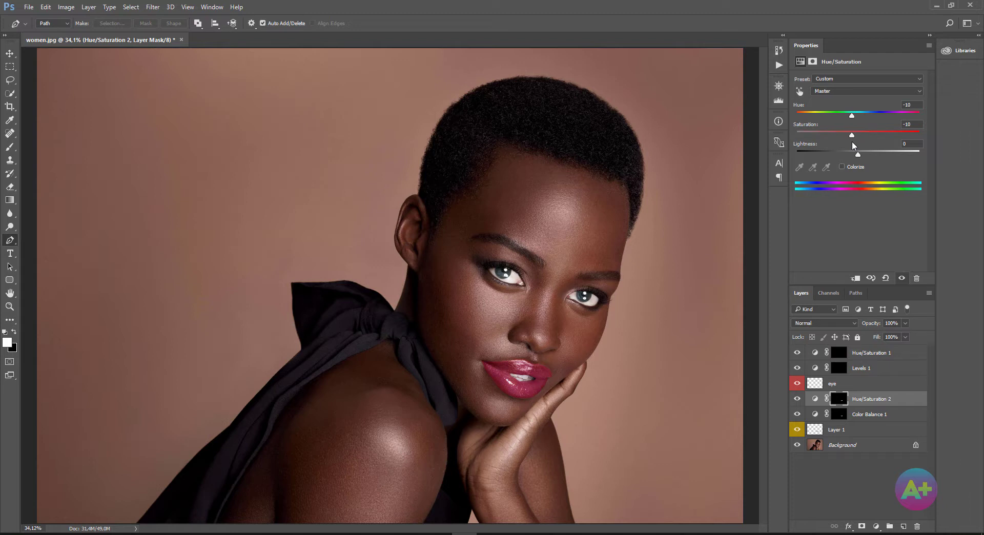
pyautogui.moveTo(860, 137); pyautogui.dragTo(857, 140)
# Duplicate the Background layer and merge the copy with all the eye and lip layers above it
pyautogui.scroll(5, 507, 269)
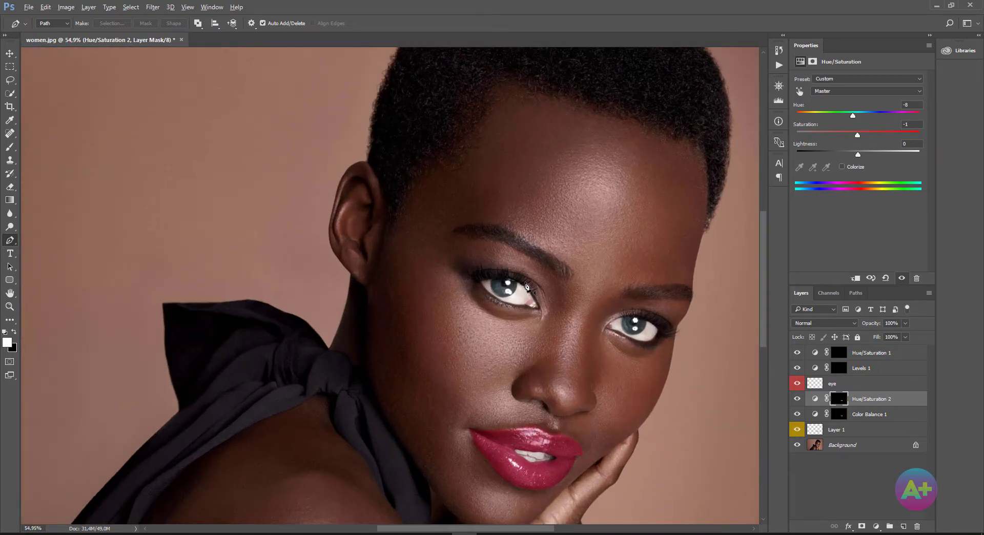
pyautogui.scroll(1, 527, 286)
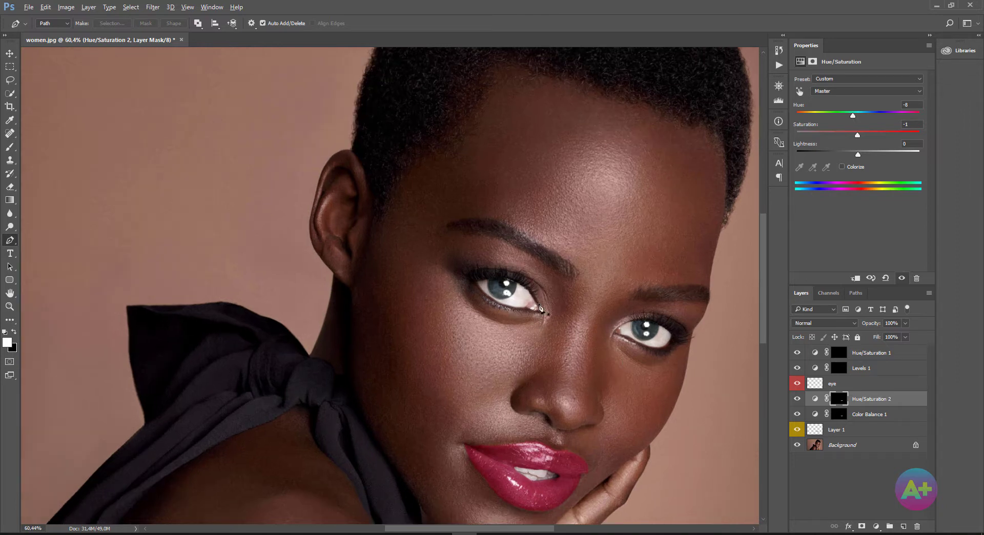
pyautogui.click(874, 354)
pyautogui.moveTo(883, 450); pyautogui.dragTo(904, 527)
pyautogui.keyDown('shift'); pyautogui.click(860, 354); pyautogui.keyUp('shift')
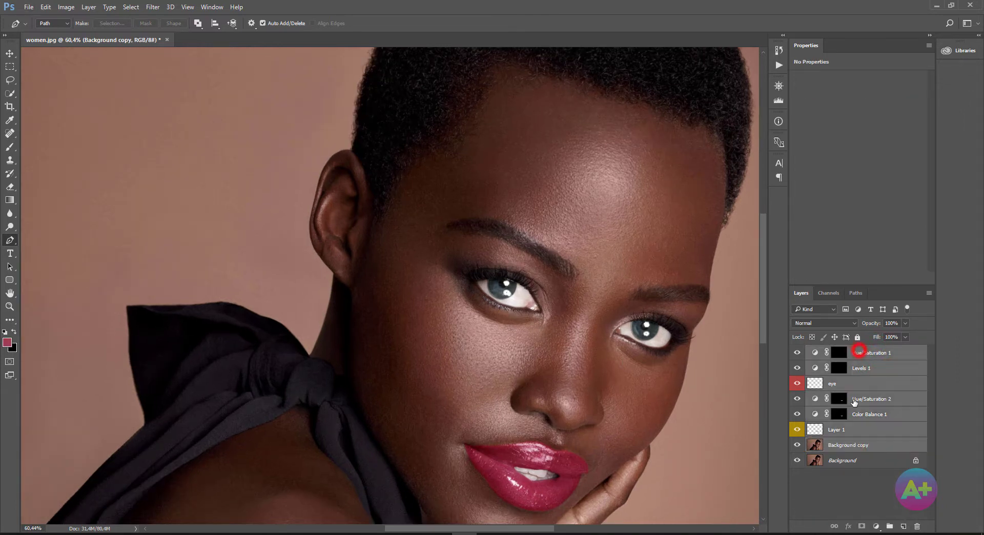
pyautogui.hotkey('ctrl', 'e')
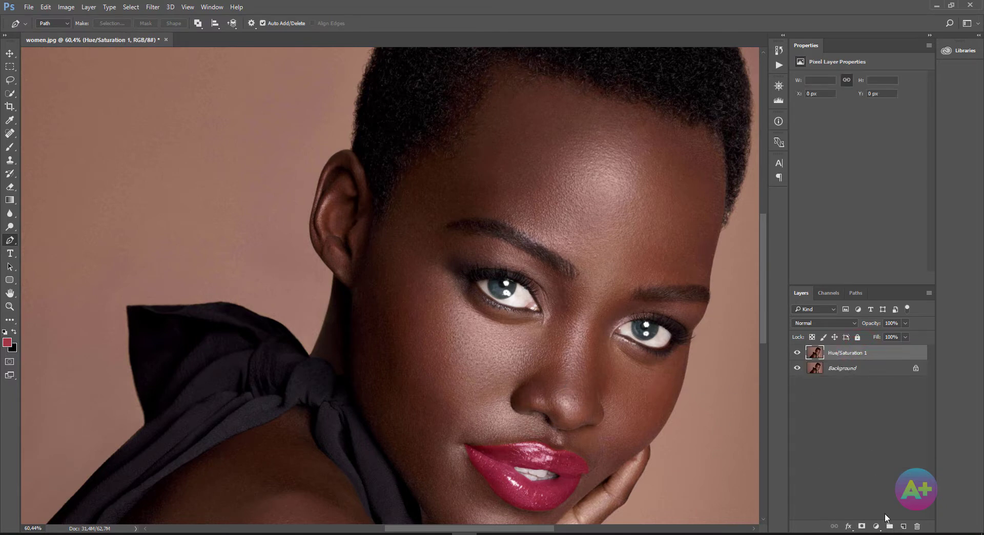
# Create a new empty layer above the merged one and set the foreground colour to dark blue 03425e
pyautogui.click(904, 526)
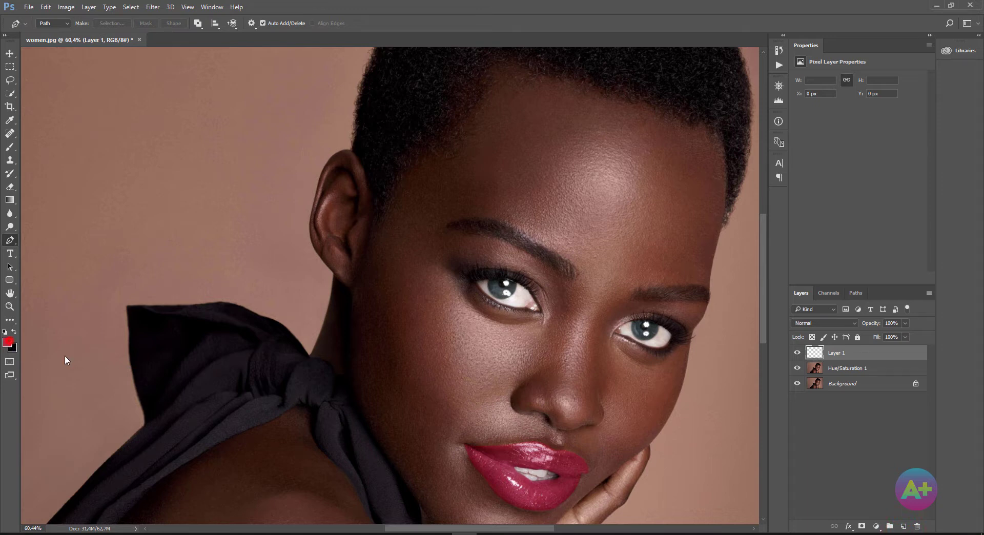
pyautogui.click(7, 342)
pyautogui.click(500, 288)
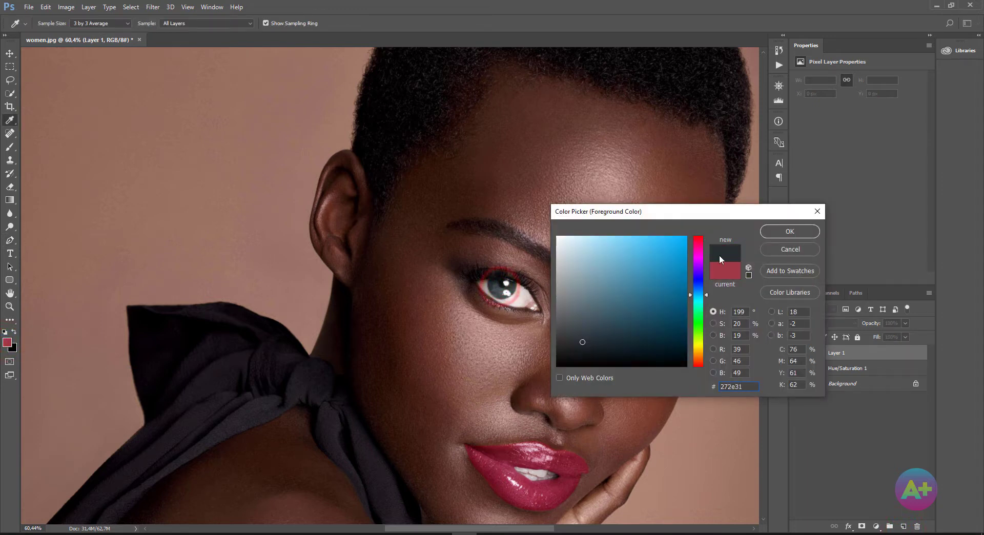
pyautogui.click(780, 231)
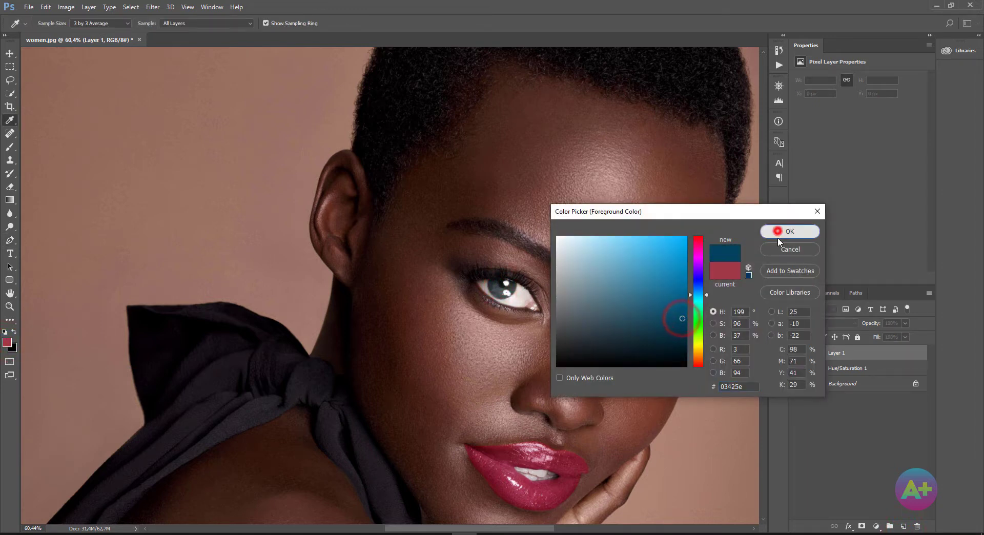
# Paint dark blue eyeshadow over the nearer eye's lid on the empty layer with a soft 143 px brush at 36% opacity
pyautogui.press('p')
pyautogui.press('b')
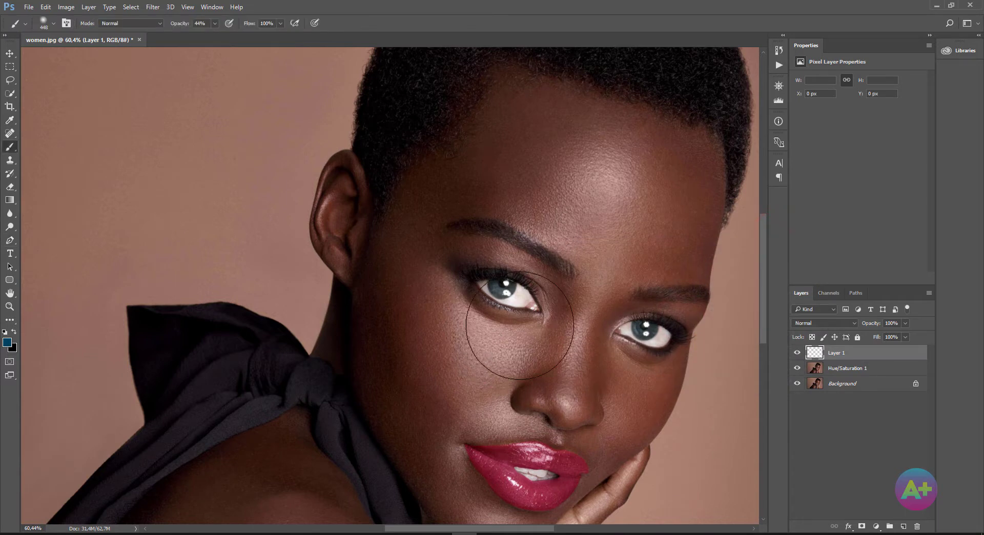
pyautogui.rightClick(538, 282)
pyautogui.click(638, 304)
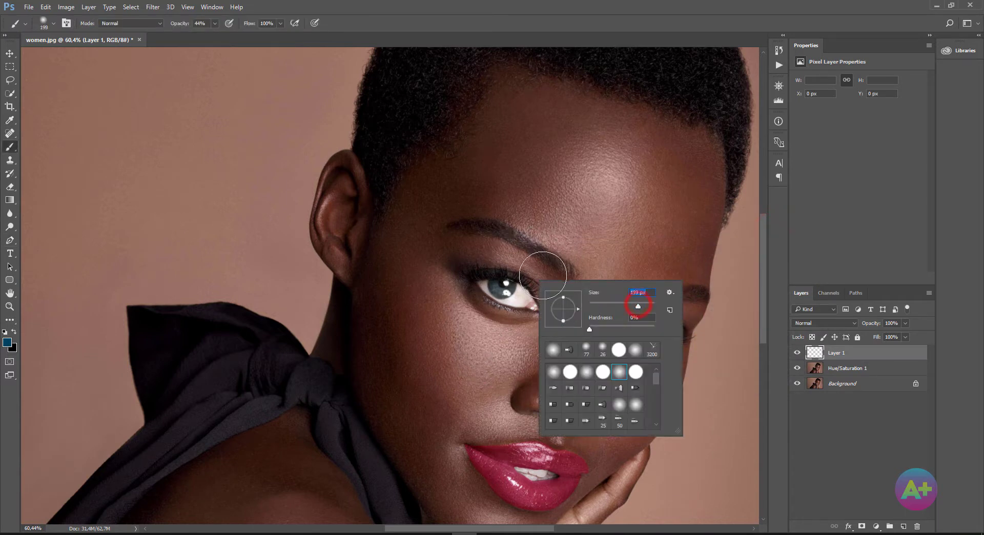
pyautogui.moveTo(638, 307); pyautogui.dragTo(629, 305)
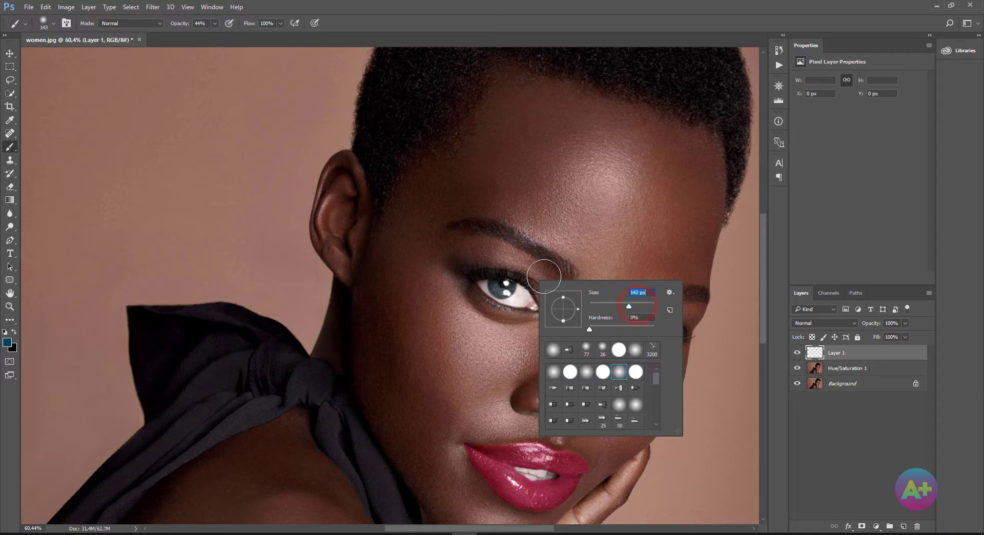
pyautogui.moveTo(177, 24); pyautogui.dragTo(176, 26)
pyautogui.moveTo(543, 274); pyautogui.dragTo(442, 230)
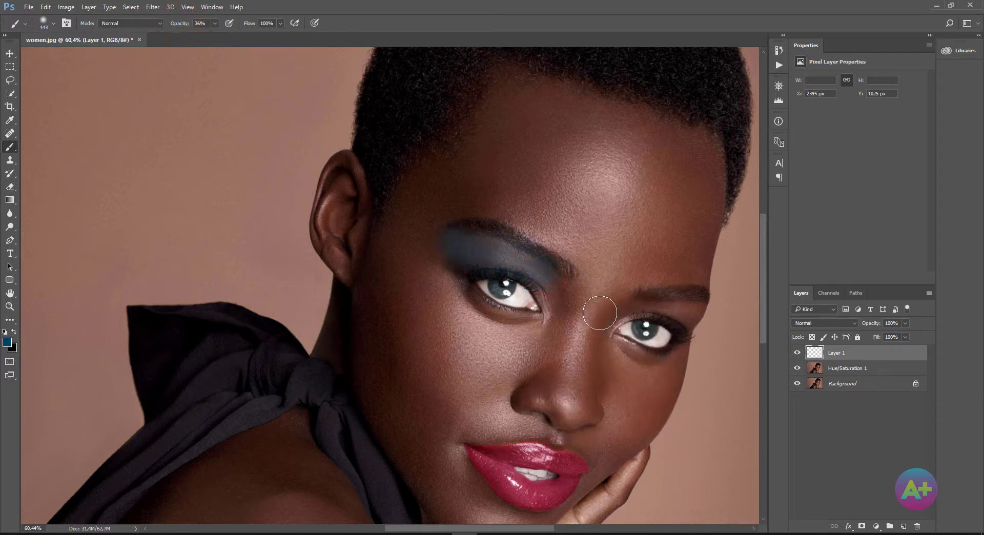
# Set the eyeshadow layer's blend mode to Color and intensify the same lid from inner to outer corner with a 99 px brush
pyautogui.click(835, 323)
pyautogui.click(828, 516)
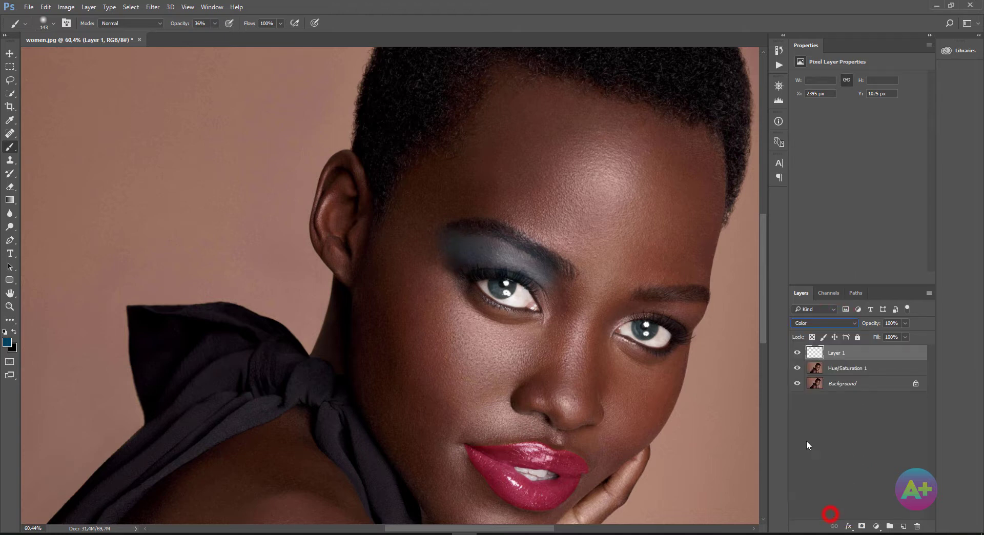
pyautogui.rightClick(553, 281)
pyautogui.moveTo(647, 303); pyautogui.dragTo(639, 303)
pyautogui.click(545, 275)
pyautogui.moveTo(555, 297); pyautogui.dragTo(556, 303)
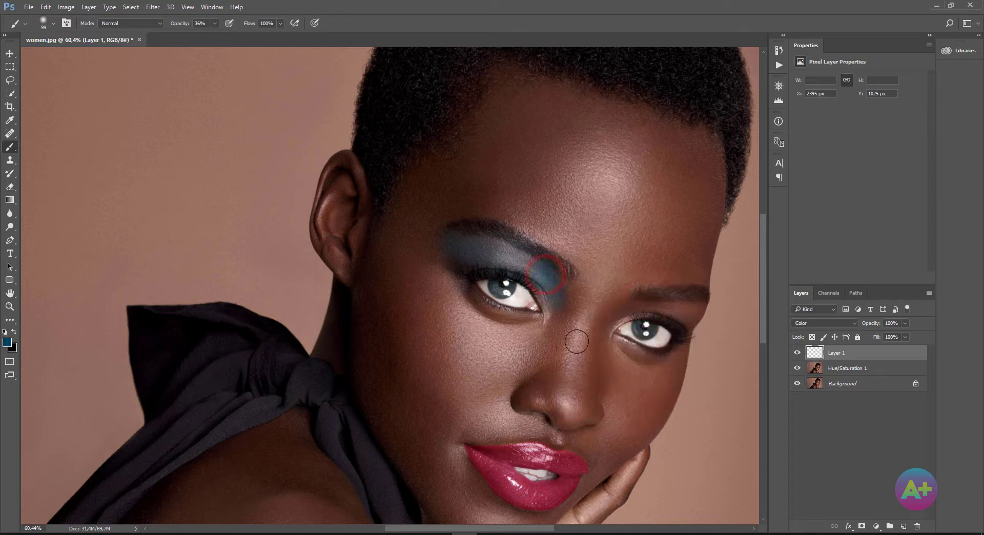
pyautogui.moveTo(448, 262)
pyautogui.mouseDown()
pyautogui.moveTo(459, 264)
pyautogui.moveTo(436, 226)
pyautogui.mouseUp()
pyautogui.moveTo(536, 302); pyautogui.dragTo(548, 295)
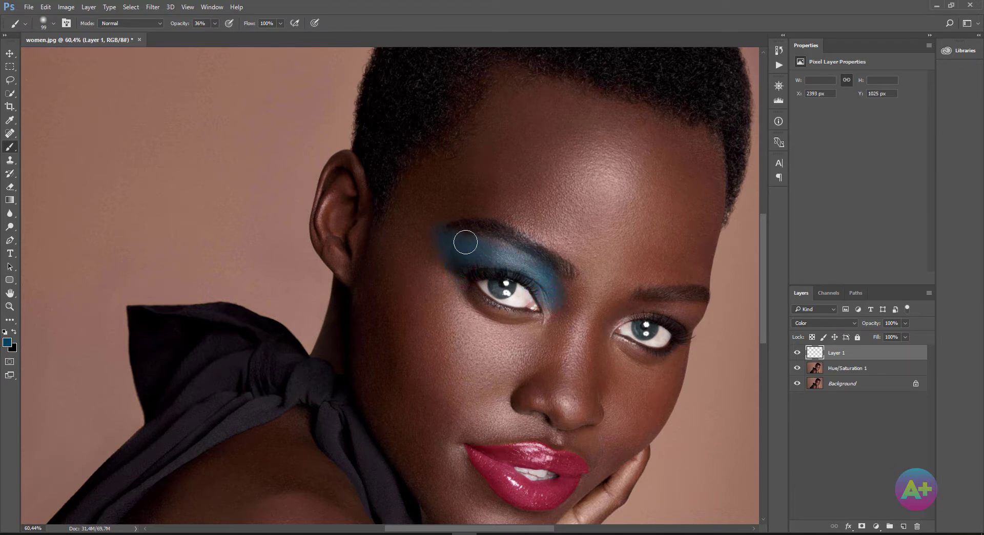
# Paint matching blue eyeshadow on the other eyelid with a 53 px brush and lower the layer's opacity to 61%
pyautogui.rightClick(652, 322)
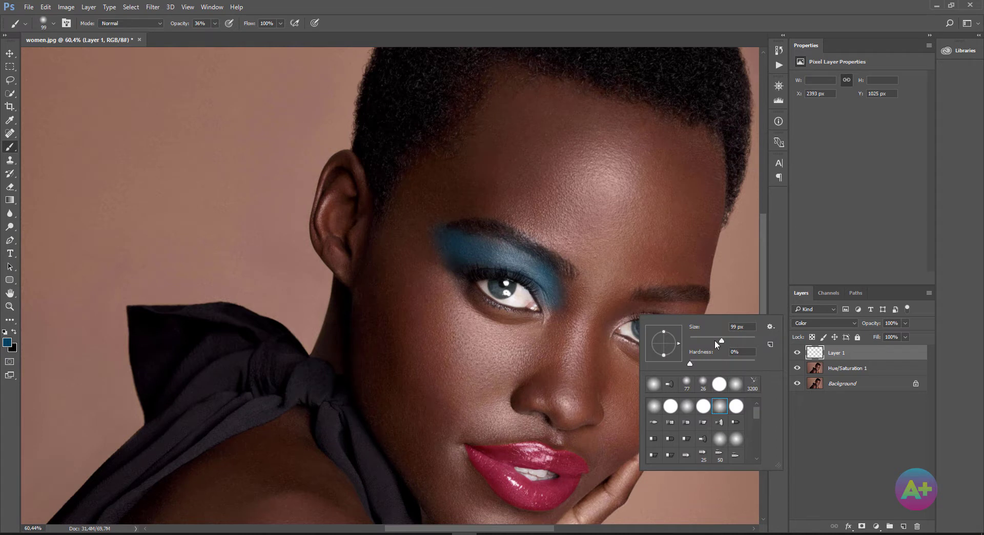
pyautogui.moveTo(719, 339); pyautogui.dragTo(709, 342)
pyautogui.click(614, 330)
pyautogui.moveTo(612, 328); pyautogui.dragTo(644, 305)
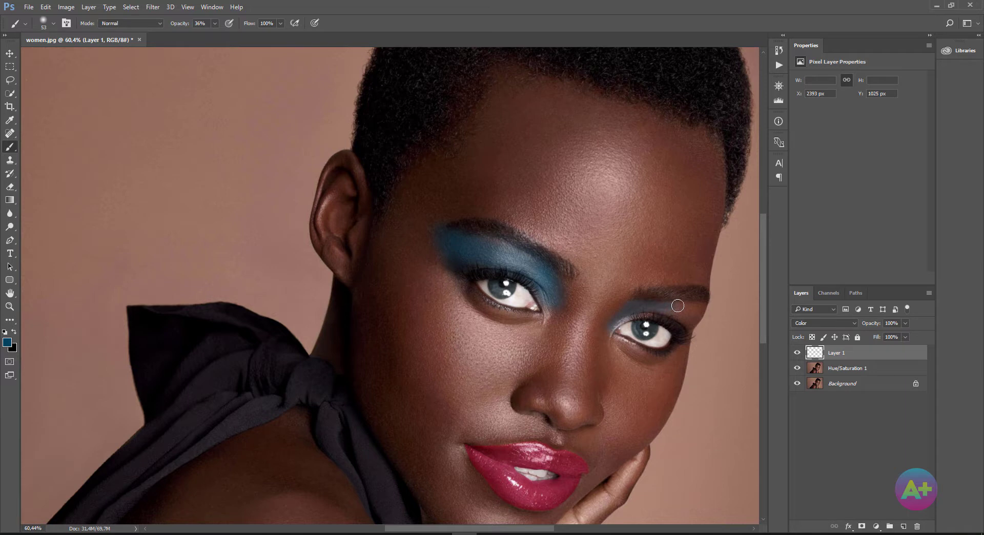
pyautogui.moveTo(688, 325)
pyautogui.mouseDown()
pyautogui.moveTo(660, 311)
pyautogui.moveTo(631, 313)
pyautogui.moveTo(689, 313)
pyautogui.moveTo(672, 321)
pyautogui.moveTo(644, 307)
pyautogui.mouseUp()
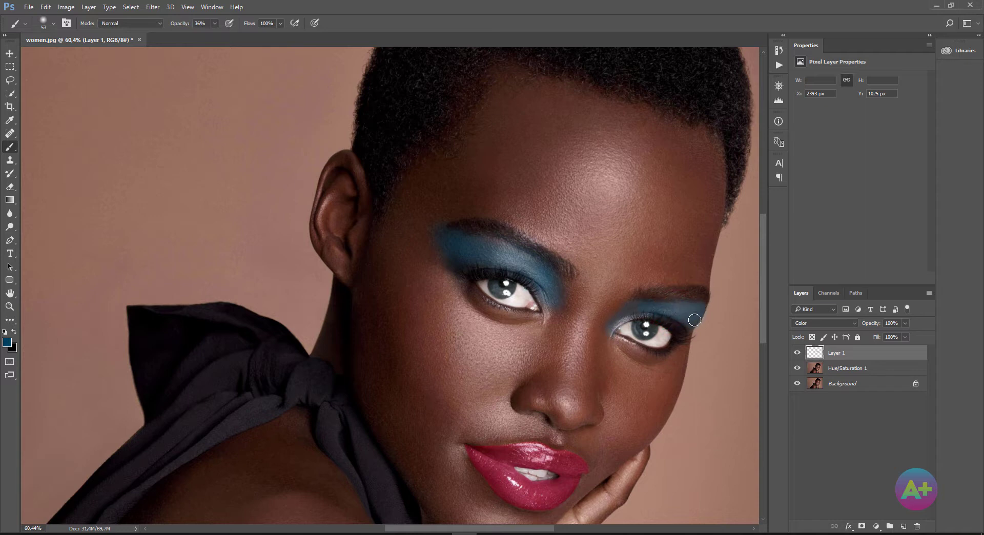
pyautogui.moveTo(875, 327); pyautogui.dragTo(861, 329)
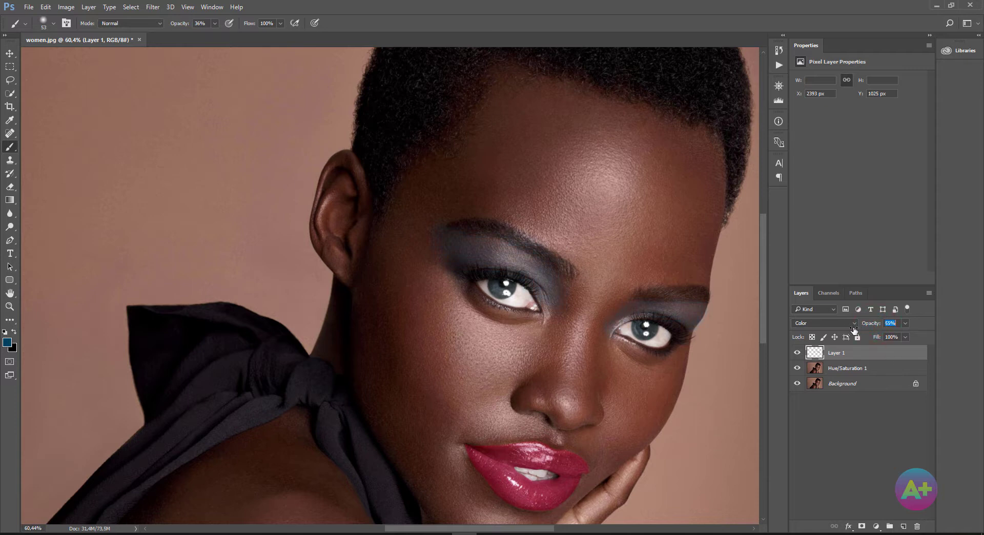
pyautogui.moveTo(854, 330); pyautogui.dragTo(857, 331)
pyautogui.click(904, 529)
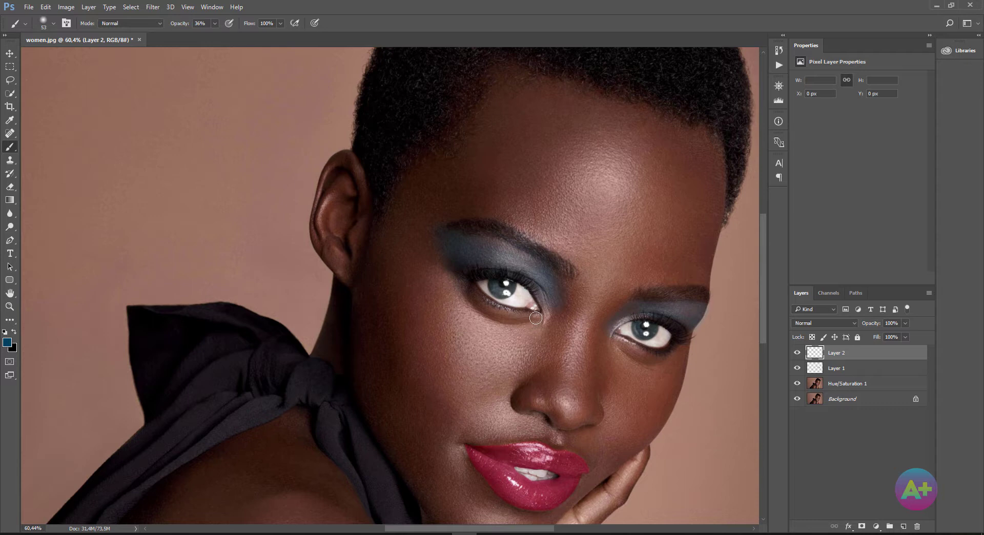
pyautogui.moveTo(535, 317)
pyautogui.mouseDown()
pyautogui.moveTo(493, 310)
pyautogui.moveTo(448, 260)
pyautogui.moveTo(436, 262)
pyautogui.mouseUp()
pyautogui.moveTo(610, 339)
pyautogui.mouseDown()
pyautogui.moveTo(664, 355)
pyautogui.moveTo(693, 338)
pyautogui.mouseUp()
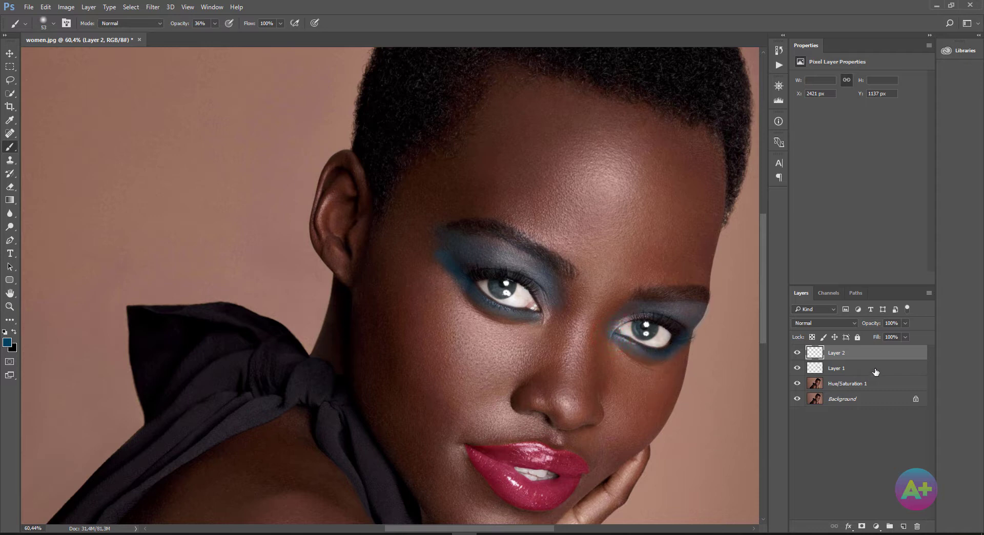
pyautogui.moveTo(462, 266)
pyautogui.mouseDown()
pyautogui.moveTo(435, 240)
pyautogui.moveTo(469, 291)
pyautogui.moveTo(548, 314)
pyautogui.mouseUp()
pyautogui.click(822, 323)
pyautogui.click(825, 510)
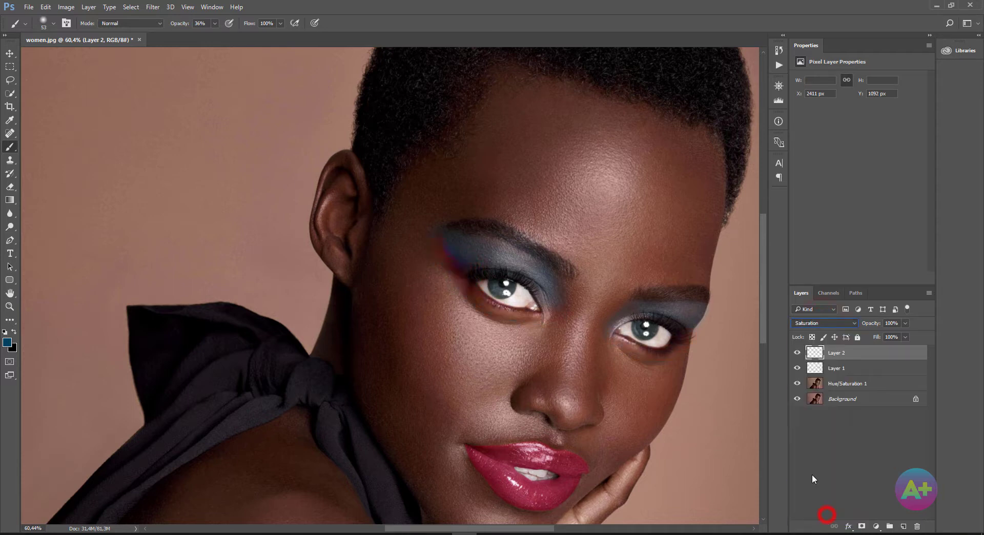
pyautogui.moveTo(861, 353); pyautogui.dragTo(917, 526)
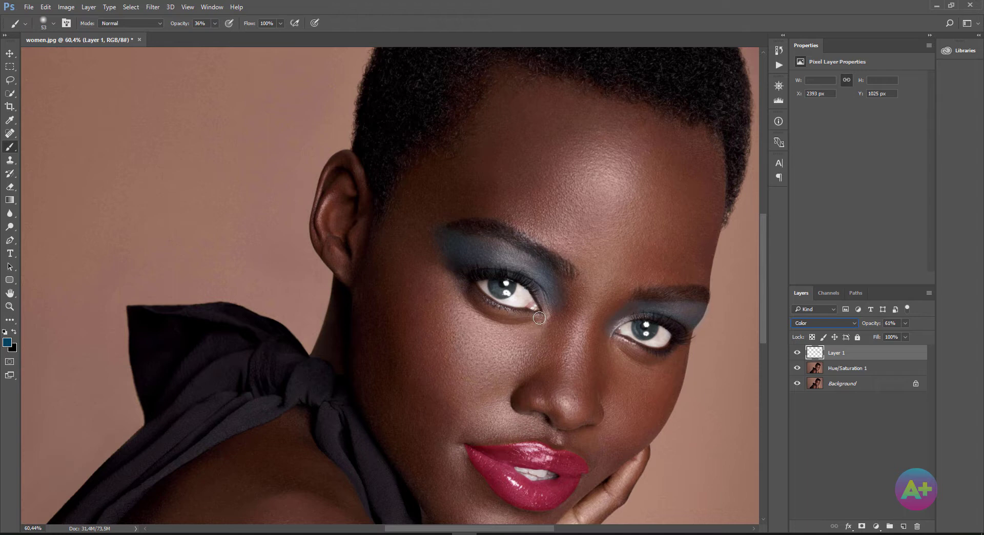
# Paint blue eyeshadow along the lower lash lines of both eyes on the existing eyeshadow layer
pyautogui.moveTo(533, 316); pyautogui.dragTo(502, 304)
pyautogui.moveTo(614, 340)
pyautogui.mouseDown()
pyautogui.moveTo(654, 355)
pyautogui.moveTo(688, 334)
pyautogui.mouseUp()
pyautogui.scroll(-3, 537, 317)
pyautogui.scroll(-2, 536, 317)
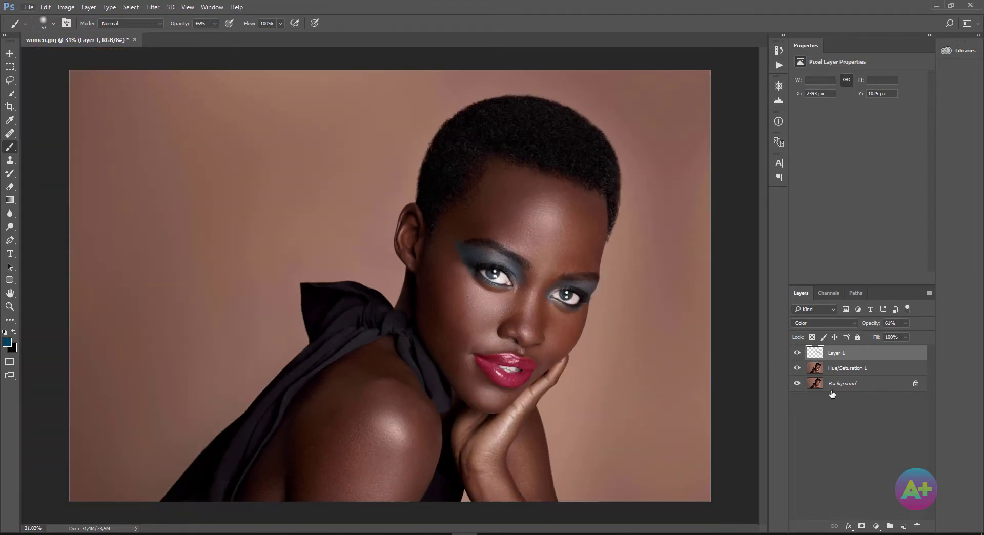
# Add a new layer in Color mode and paint blush on the nearer cheek with a 385 px brush in the sampled lip colour
pyautogui.click(904, 527)
pyautogui.click(831, 324)
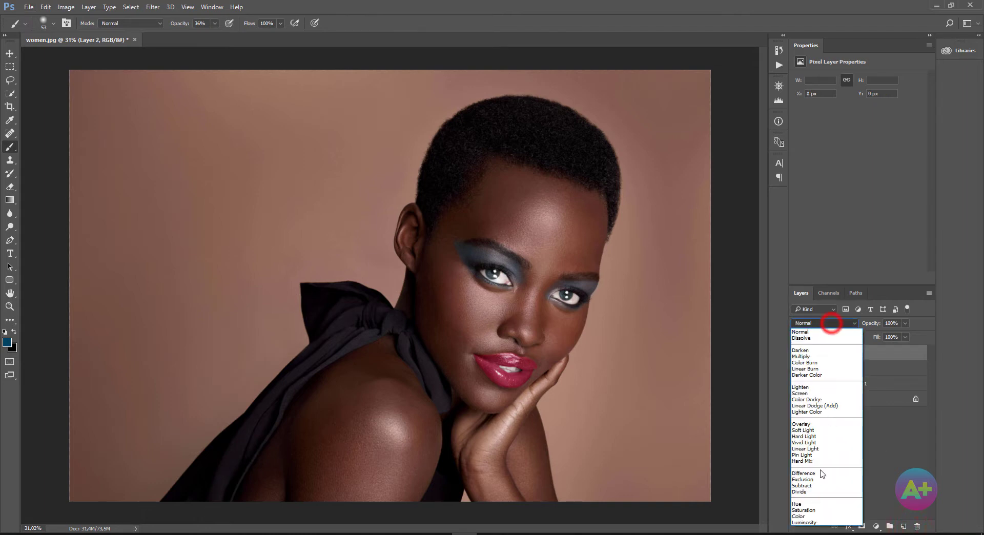
pyautogui.click(819, 518)
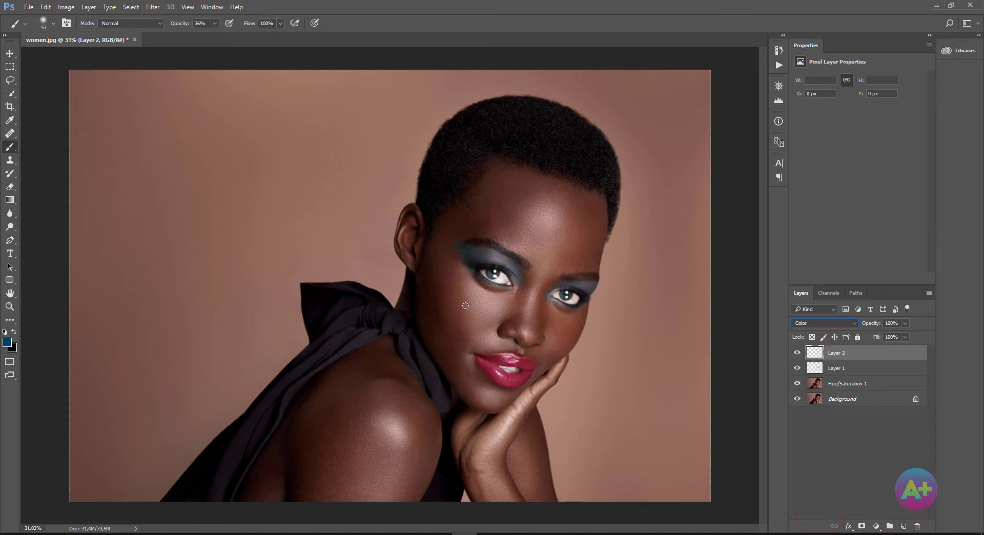
pyautogui.keyDown('alt'); pyautogui.click(497, 356); pyautogui.keyUp('alt')
pyautogui.rightClick(495, 358)
pyautogui.click(568, 319)
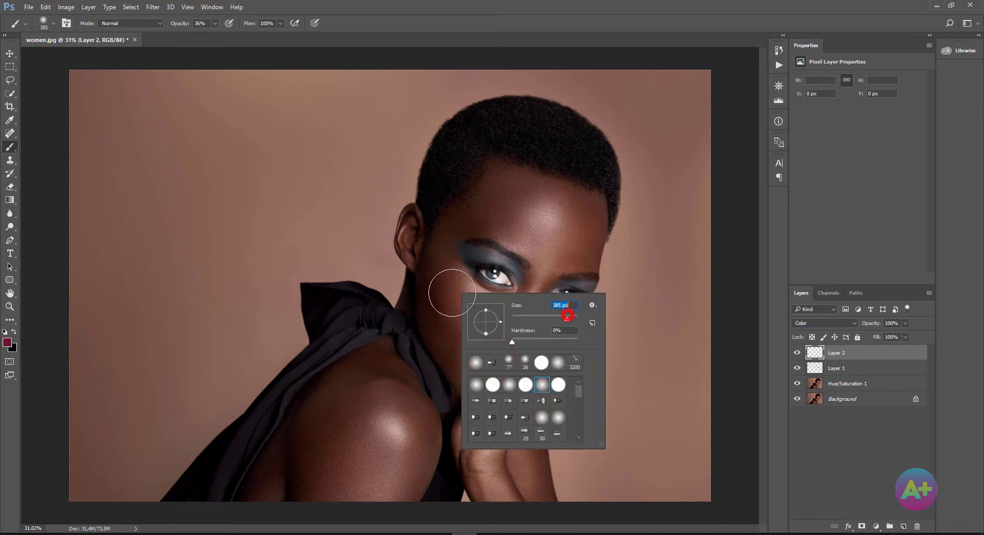
pyautogui.click(451, 264)
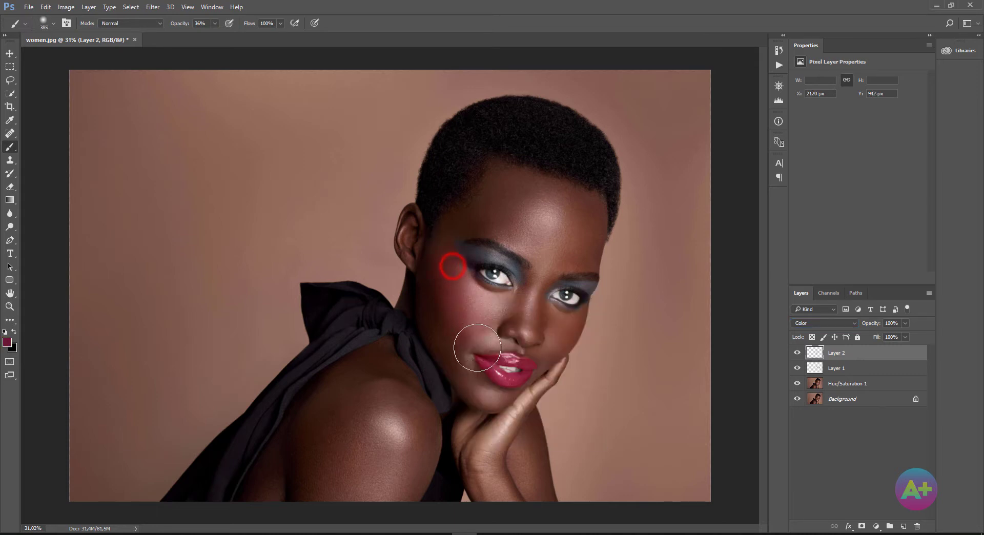
# Paint blush on the other cheek with a 259 px brush and reduce the blush layer's opacity
pyautogui.rightClick(573, 332)
pyautogui.moveTo(683, 358); pyautogui.dragTo(667, 355)
pyautogui.click(575, 330)
pyautogui.moveTo(873, 323); pyautogui.dragTo(849, 331)
# Merge all layers above the Background and add a brightening Curves adjustment with a point at Input 76, Output 97
pyautogui.keyDown('shift'); pyautogui.click(866, 386); pyautogui.keyUp('shift')
pyautogui.hotkey('ctrl', 'e')
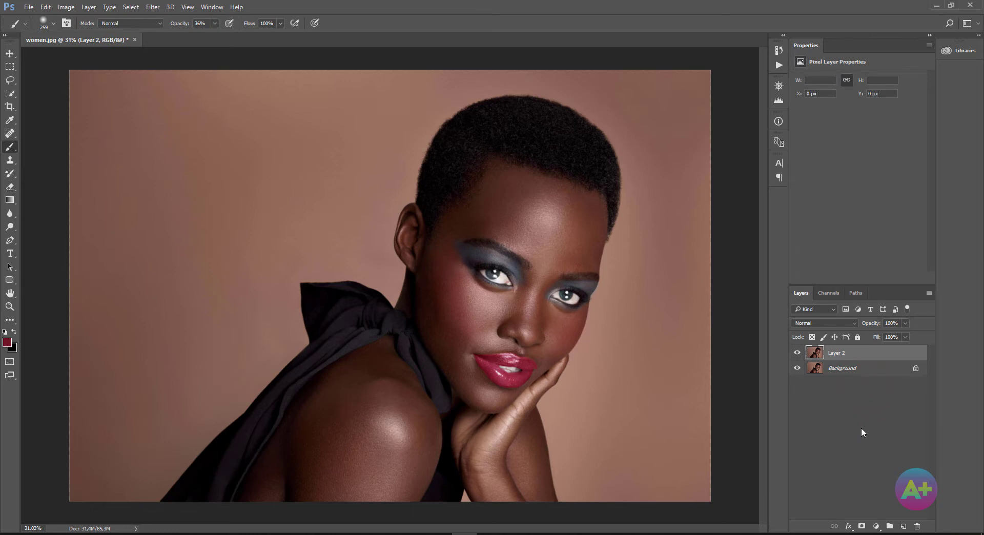
pyautogui.click(877, 527)
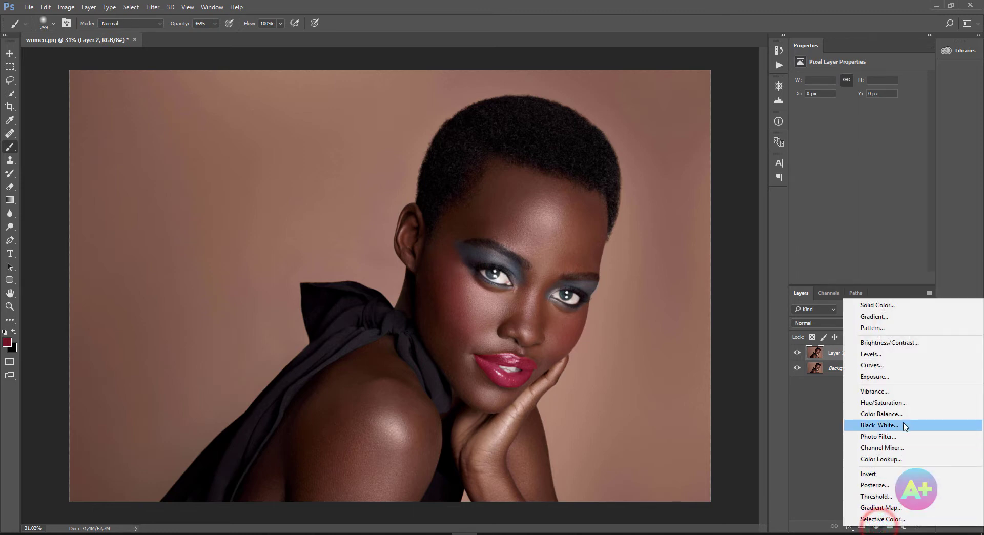
pyautogui.click(894, 366)
pyautogui.moveTo(863, 155); pyautogui.dragTo(847, 164)
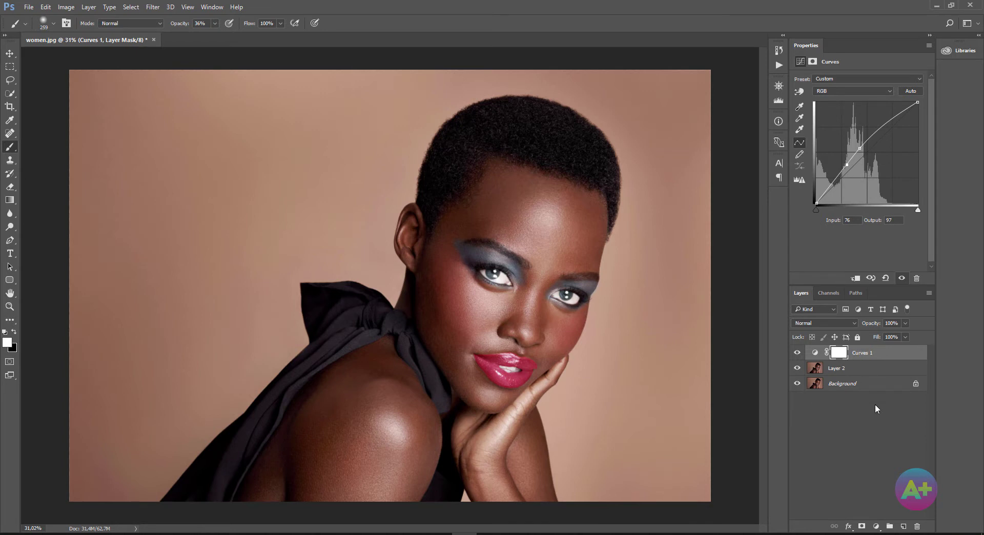
# Add a Hue/Saturation adjustment above the Curves layer with Lightness at -57 to darken the whole portrait
pyautogui.click(877, 527)
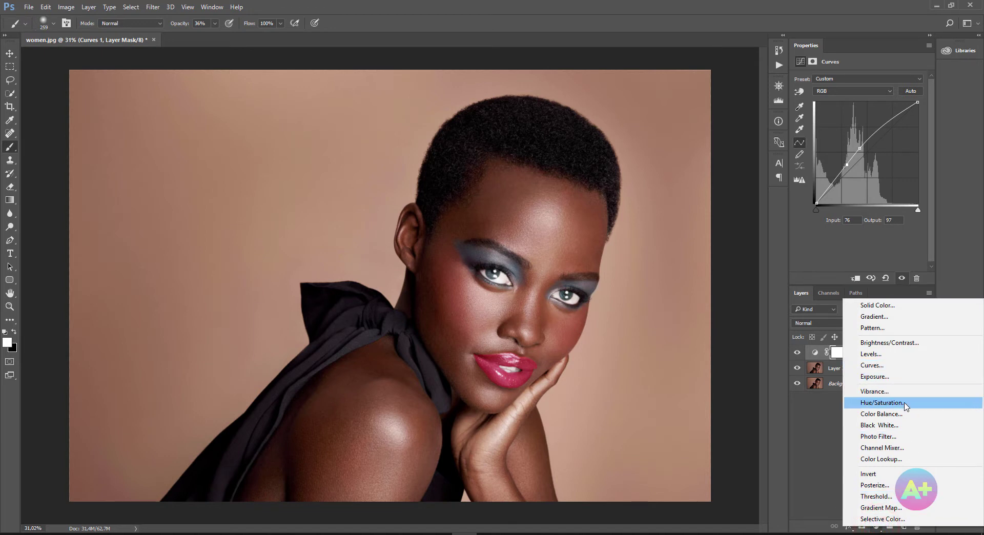
pyautogui.click(882, 403)
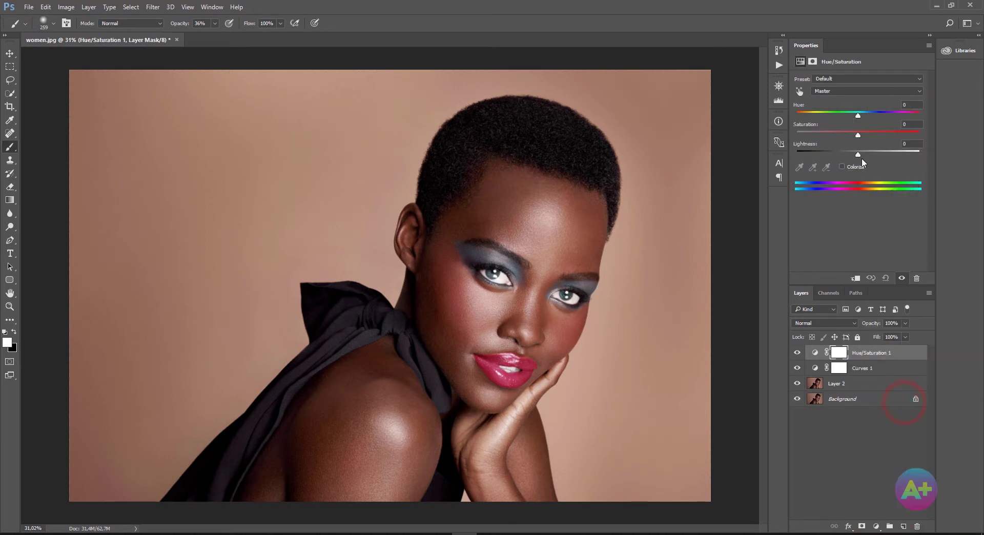
pyautogui.moveTo(858, 155); pyautogui.dragTo(821, 153)
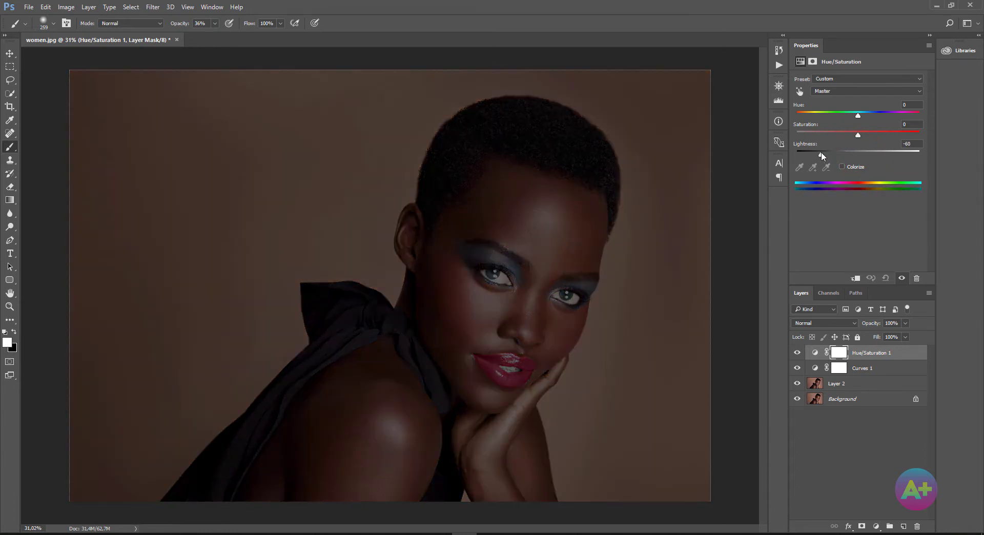
# Paint the Hue/Saturation mask black across the face and the background beside it with a soft 1811 px brush, raising its opacity to 100%
pyautogui.click(841, 358)
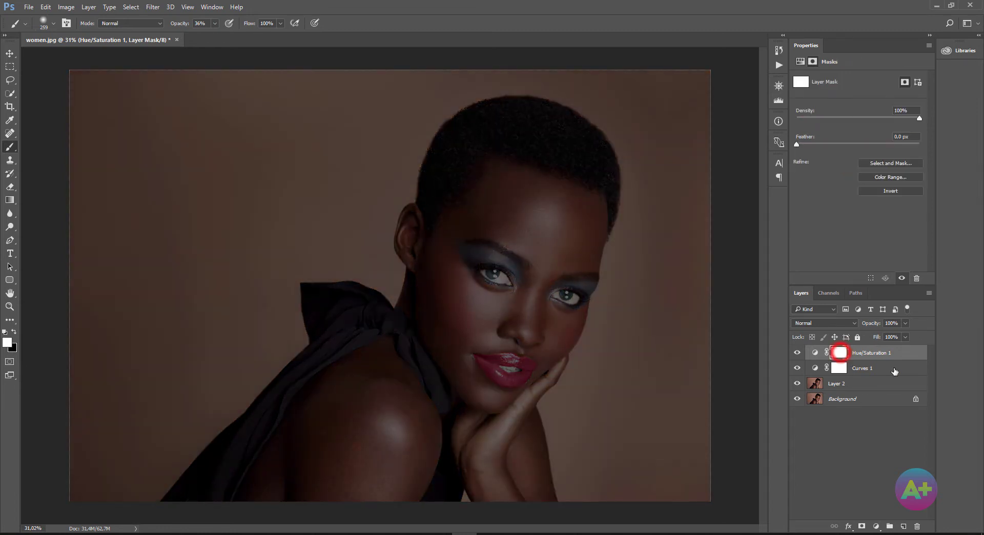
pyautogui.click(595, 424)
pyautogui.press('x')
pyautogui.rightClick(505, 359)
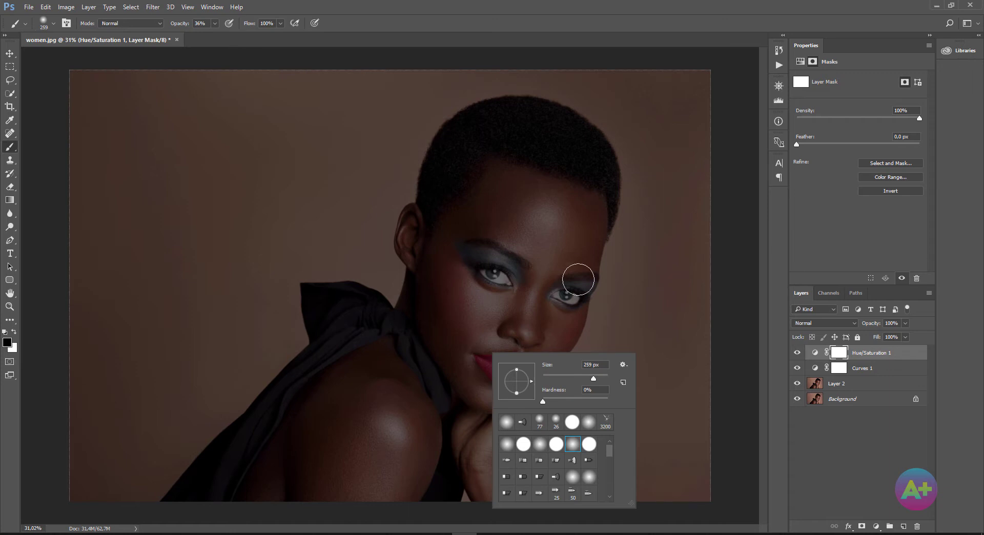
pyautogui.click(604, 380)
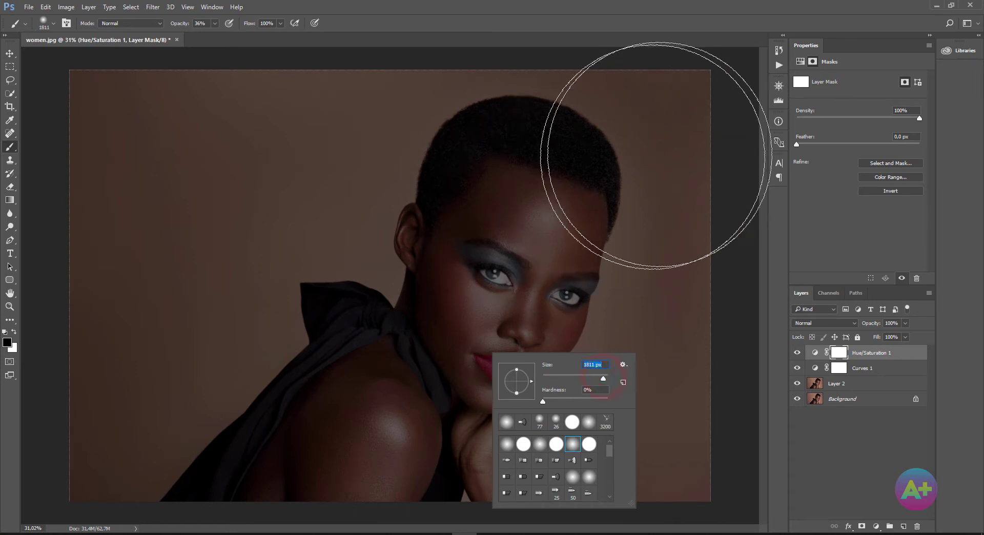
pyautogui.moveTo(694, 154)
pyautogui.mouseDown()
pyautogui.moveTo(659, 231)
pyautogui.moveTo(461, 472)
pyautogui.moveTo(692, 189)
pyautogui.mouseUp()
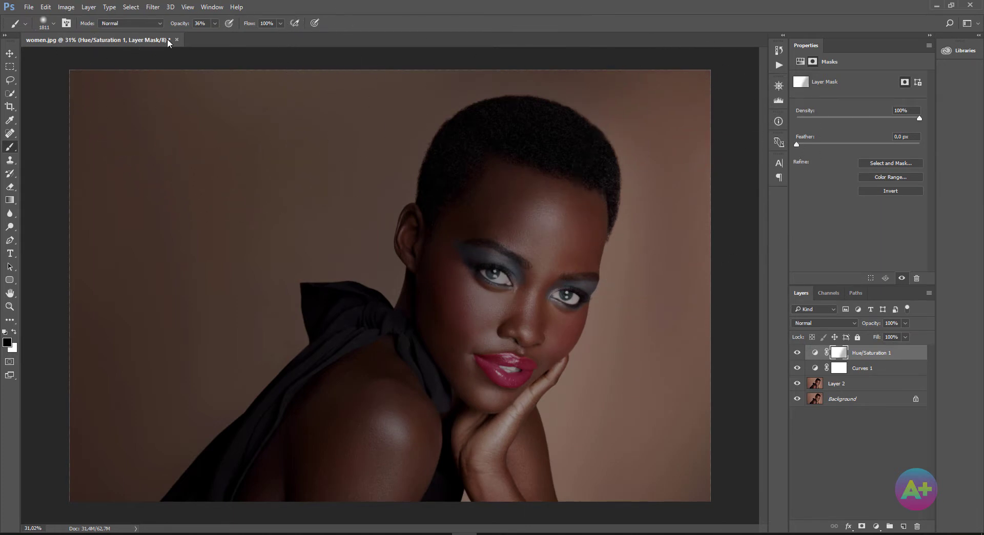
pyautogui.moveTo(195, 28); pyautogui.dragTo(225, 26)
pyautogui.moveTo(722, 137)
pyautogui.mouseDown()
pyautogui.moveTo(638, 395)
pyautogui.moveTo(584, 487)
pyautogui.moveTo(769, 15)
pyautogui.moveTo(421, 533)
pyautogui.mouseUp()
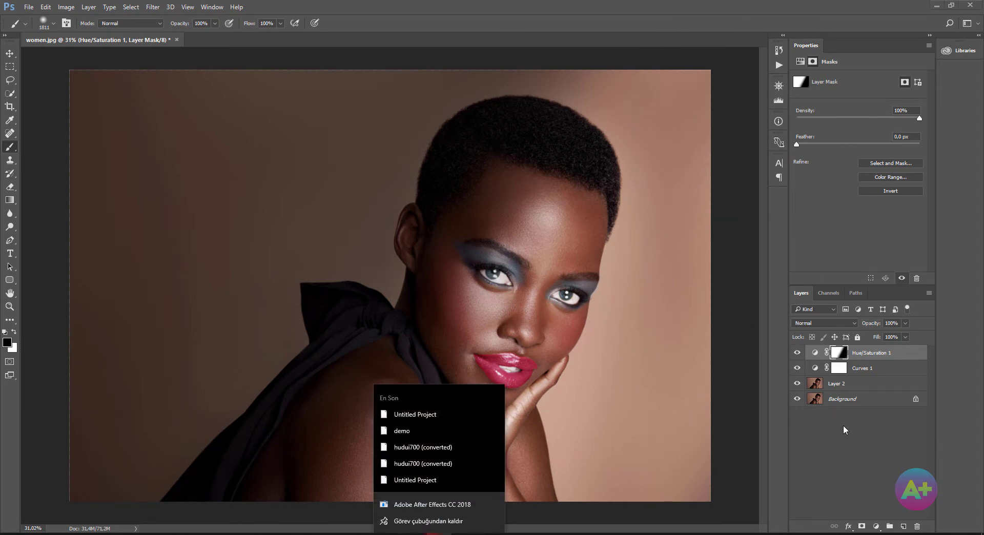
pyautogui.click(868, 452)
# Set the masked Hue/Saturation adjustment's Lightness to -87 to deepen the shadow side
pyautogui.click(815, 352)
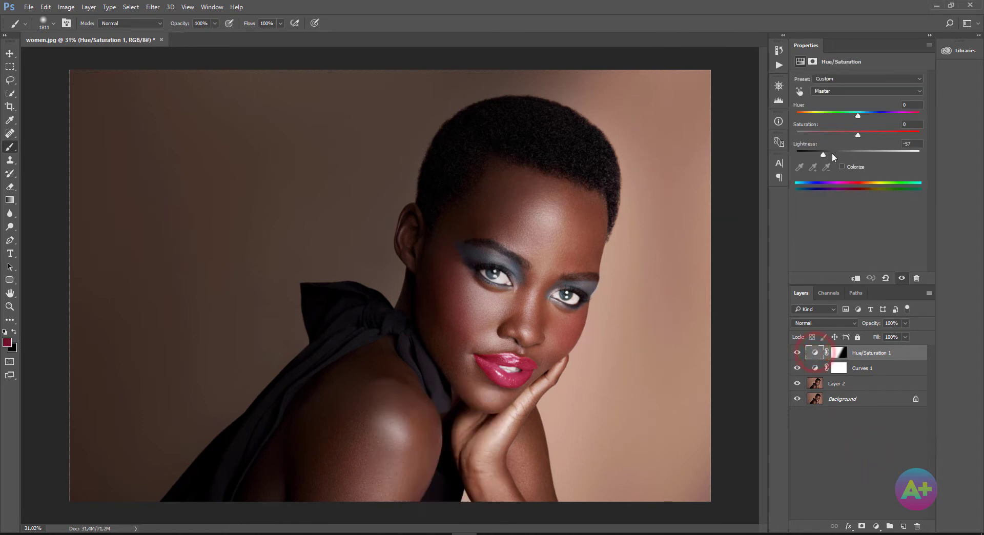
pyautogui.moveTo(822, 154); pyautogui.dragTo(809, 157)
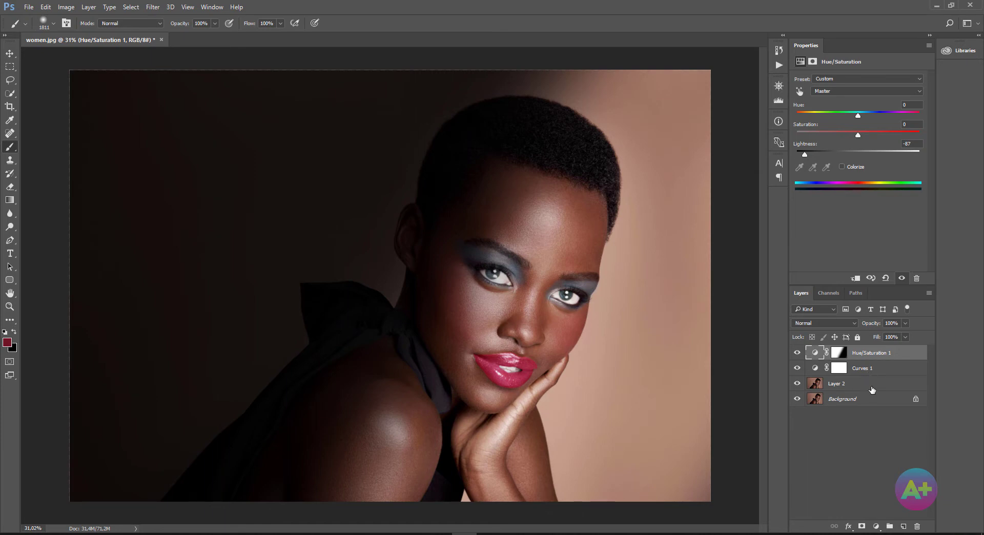
# Add a Color Balance adjustment above Layer 2 with Midtones set to Cyan-Red +12, Magenta-Green +3 and Yellow-Blue +12
pyautogui.click(872, 388)
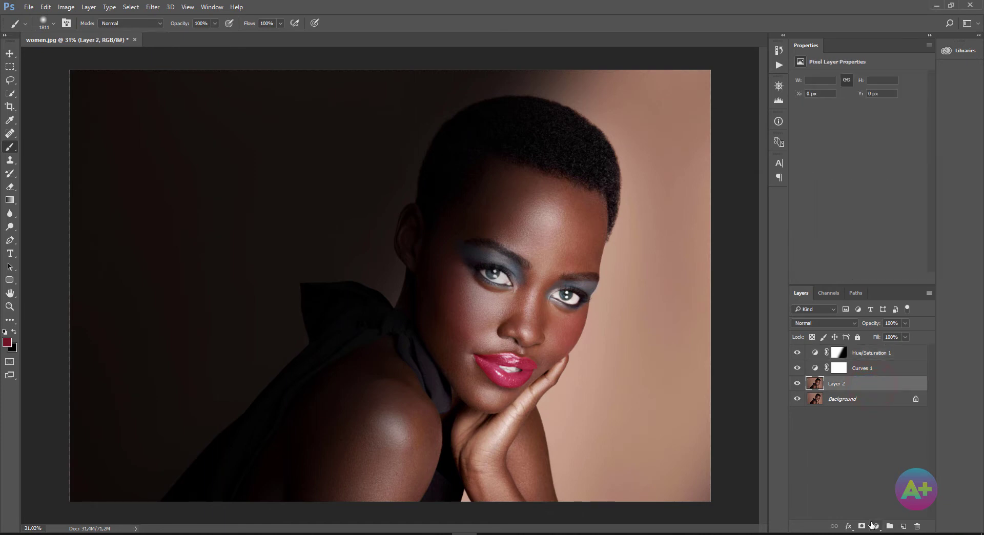
pyautogui.click(876, 527)
pyautogui.click(898, 408)
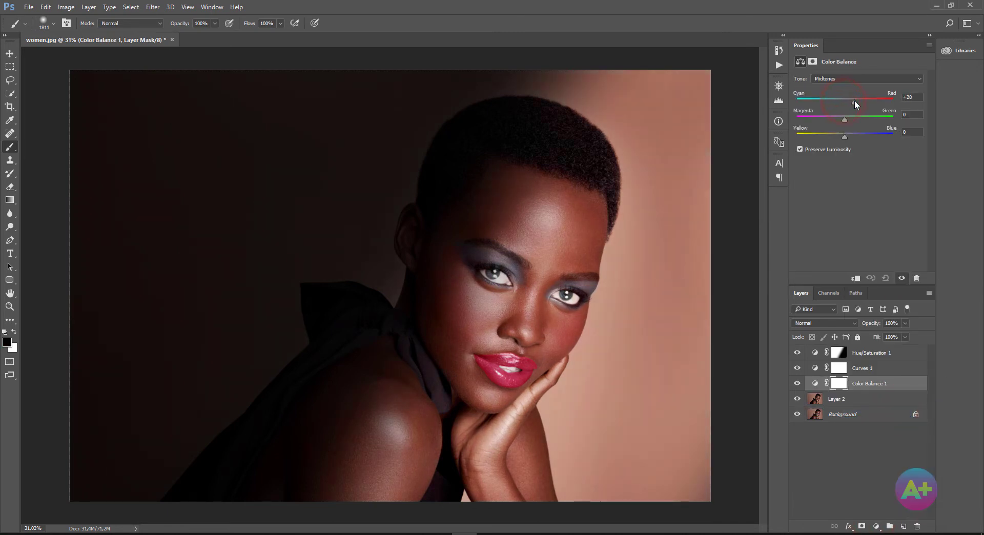
pyautogui.moveTo(843, 120); pyautogui.dragTo(854, 140)
pyautogui.moveTo(849, 120); pyautogui.dragTo(844, 120)
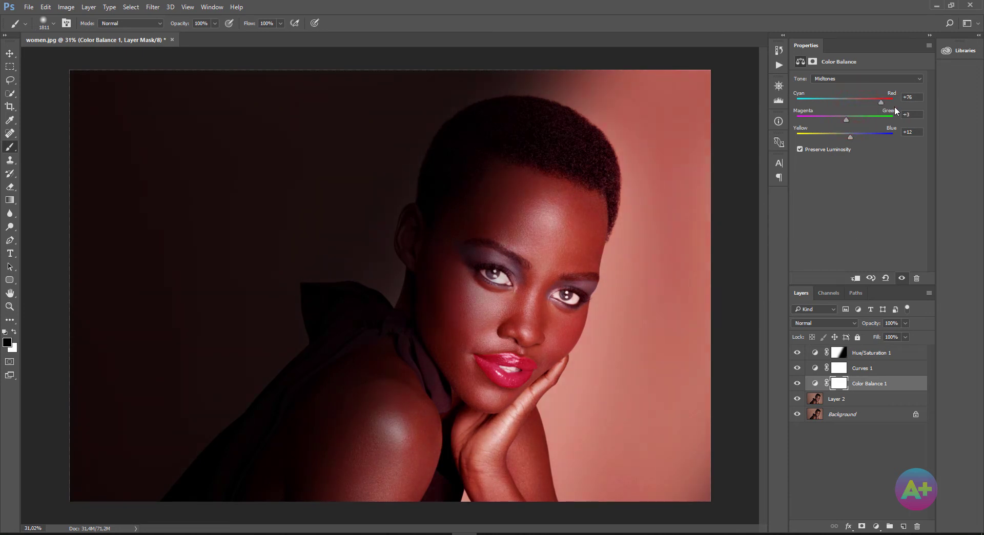
pyautogui.moveTo(881, 103); pyautogui.dragTo(823, 106)
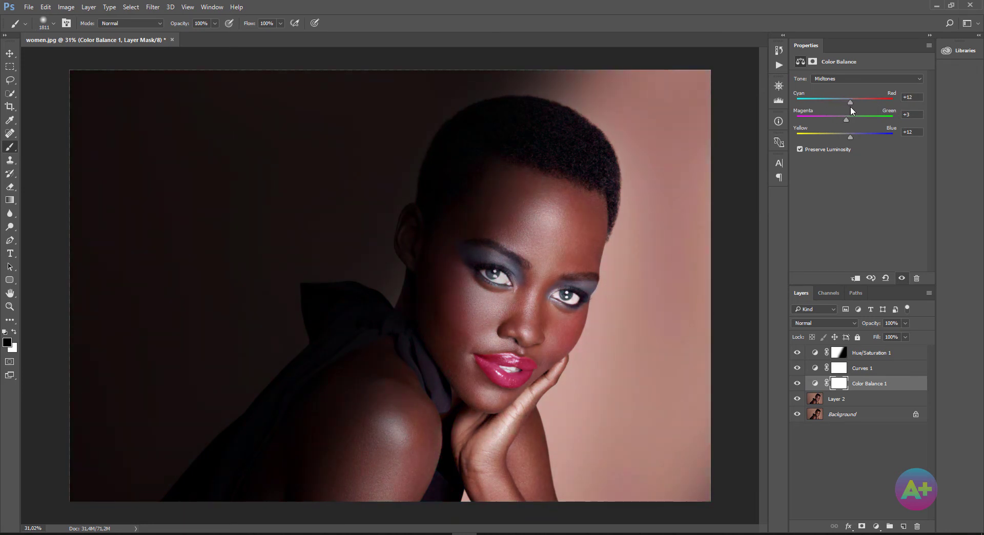
# Raise the upper point of the existing Curves 1 adjustment to Input 112, Output 152 to brighten the portrait
pyautogui.click(840, 369)
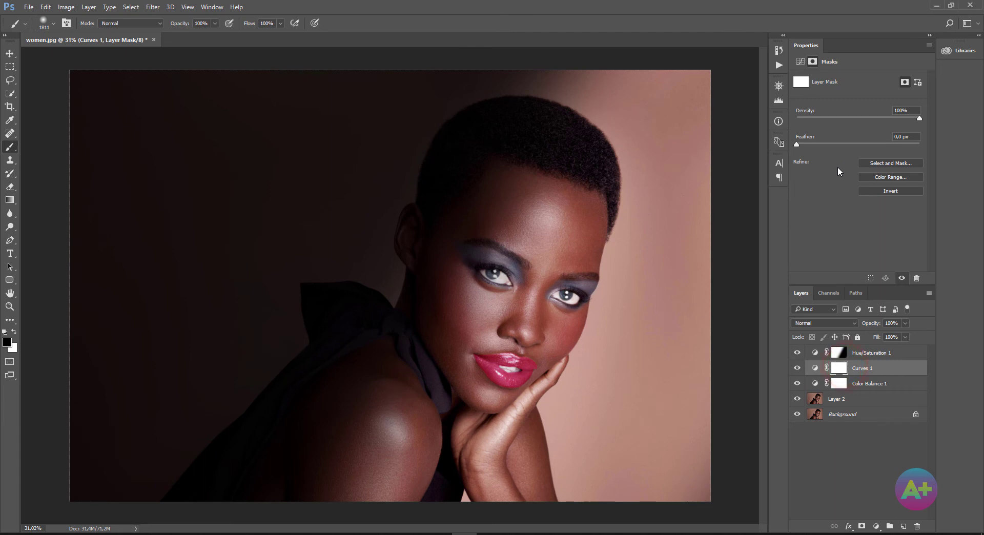
pyautogui.click(815, 368)
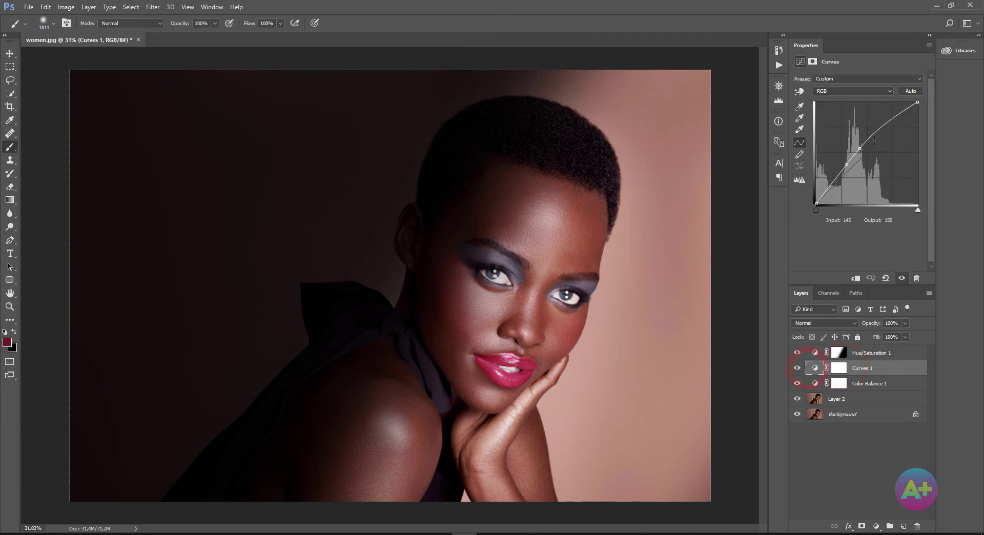
pyautogui.moveTo(859, 149); pyautogui.dragTo(861, 143)
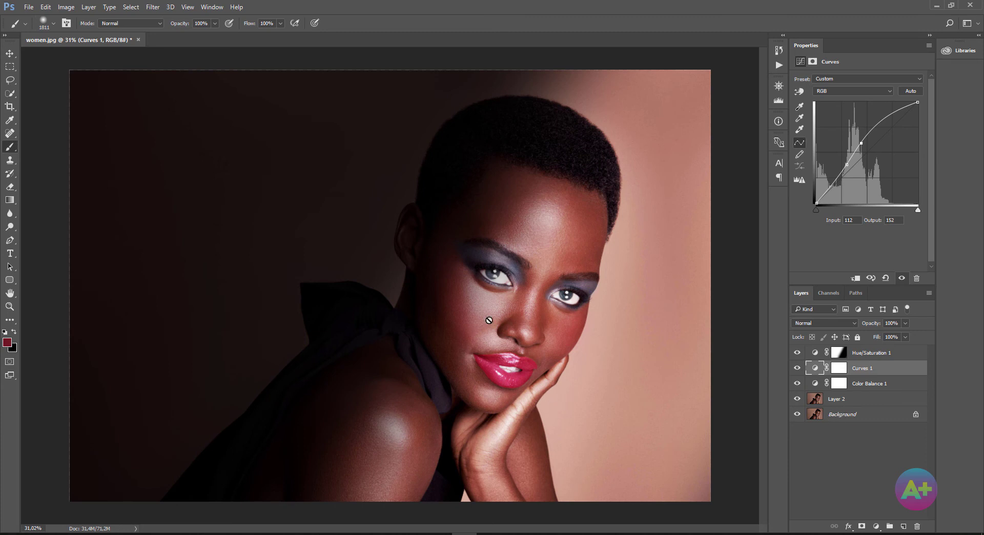
# Crop the image to a nearly square frame around the head, shoulder and hand, trimming mostly the dark background beside her
pyautogui.click(10, 53)
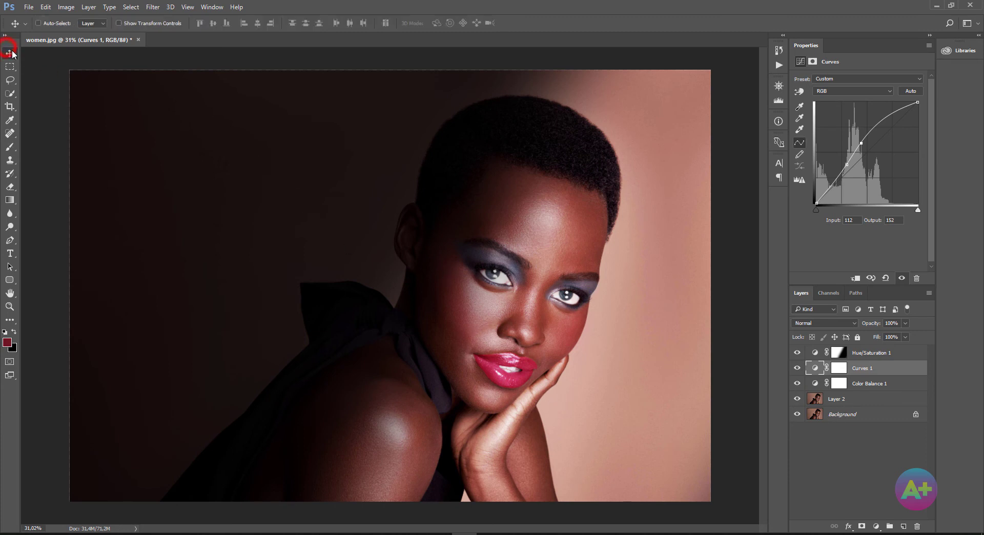
pyautogui.press('c')
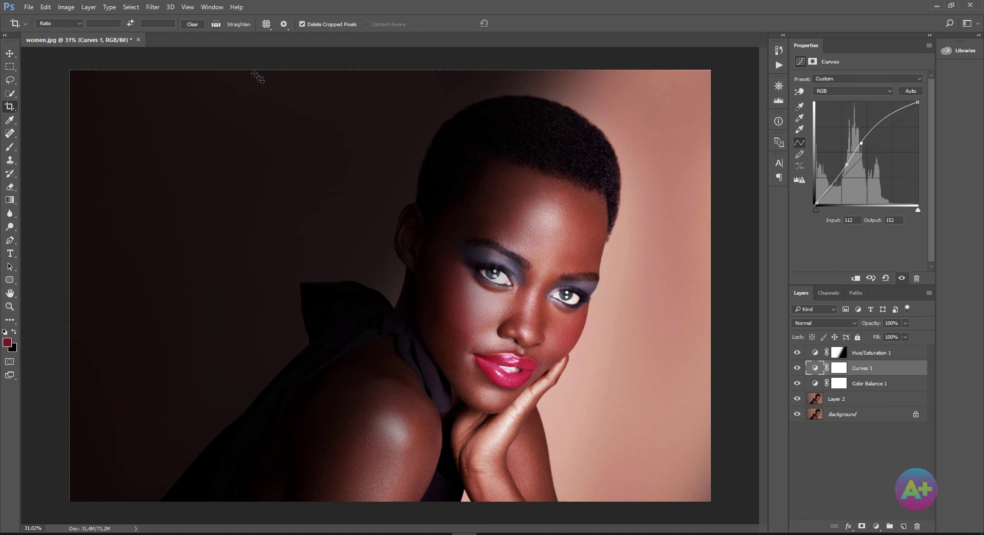
pyautogui.moveTo(256, 72); pyautogui.dragTo(684, 470)
pyautogui.press('Return')
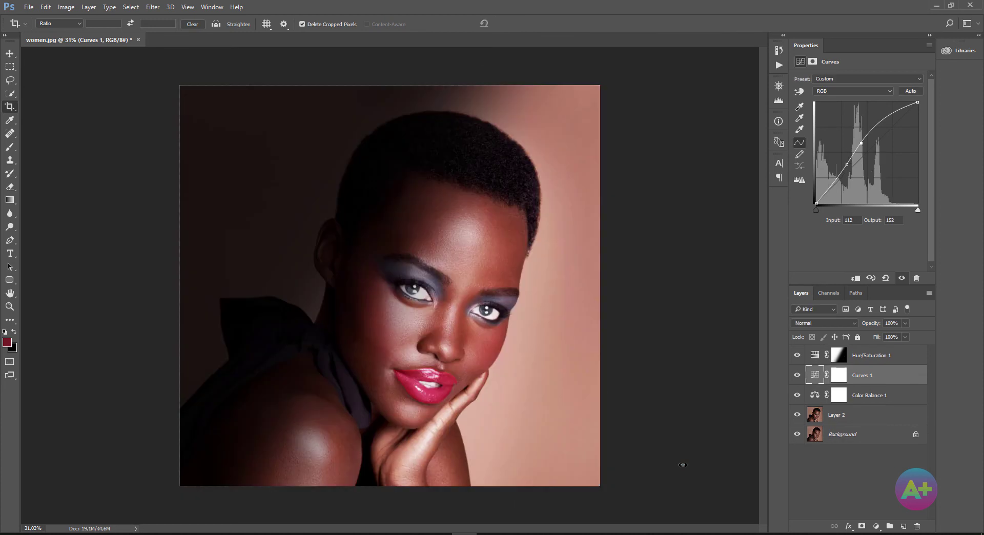